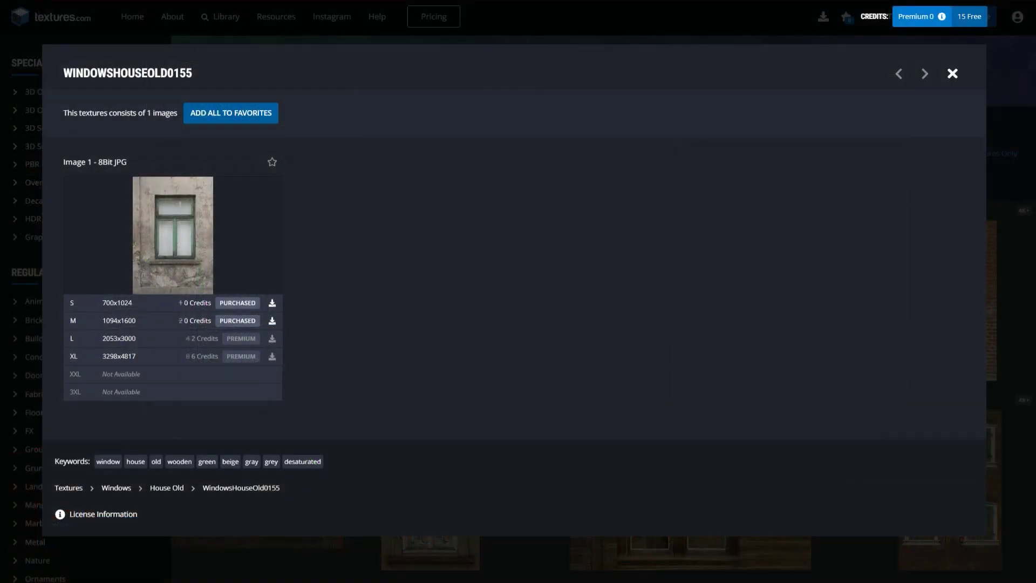
{"action": "mouse_move", "coordinate": [173, 235]}
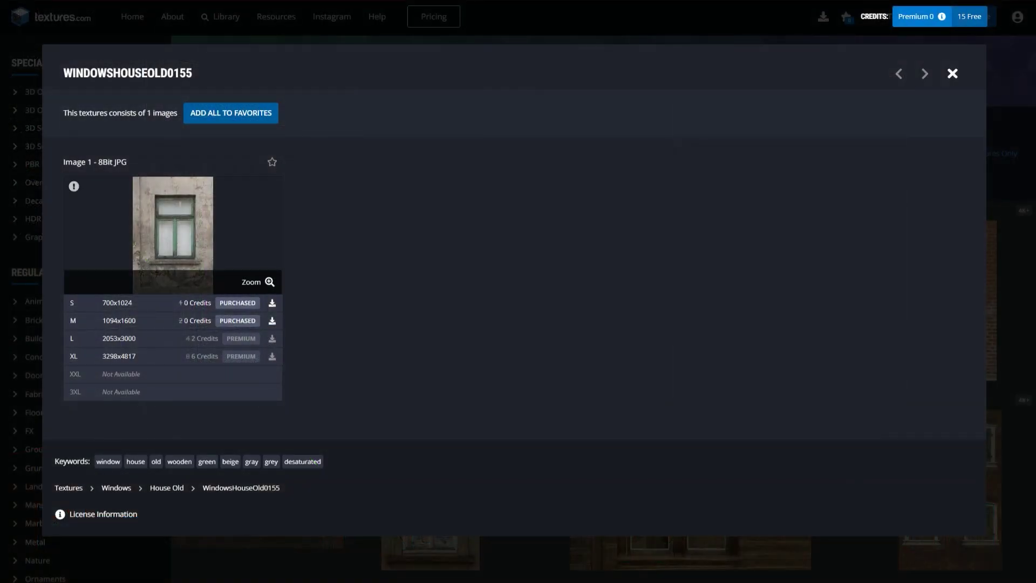
{"action": "mouse_move", "coordinate": [265, 279]}
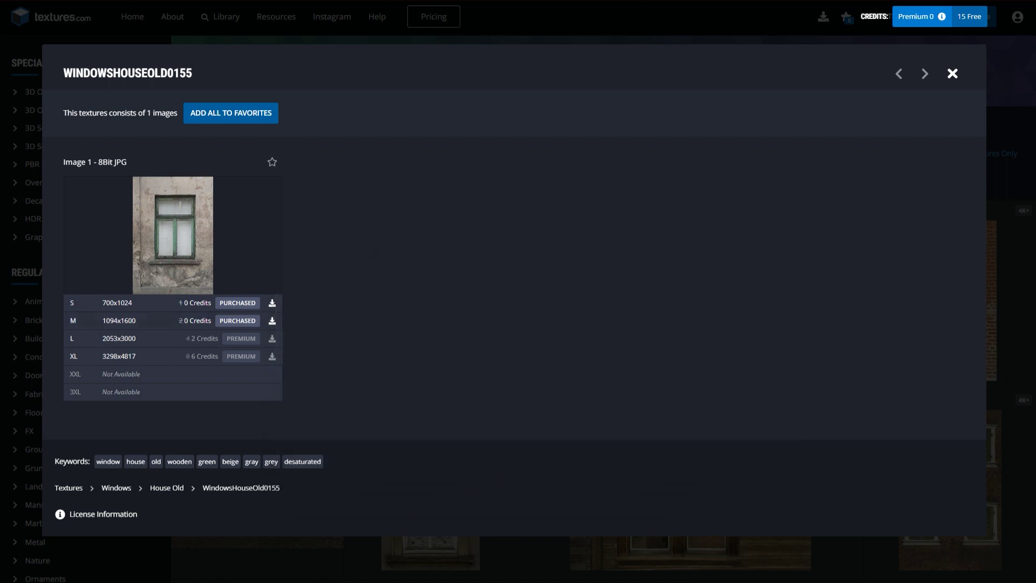
{"action": "mouse_move", "coordinate": [272, 320]}
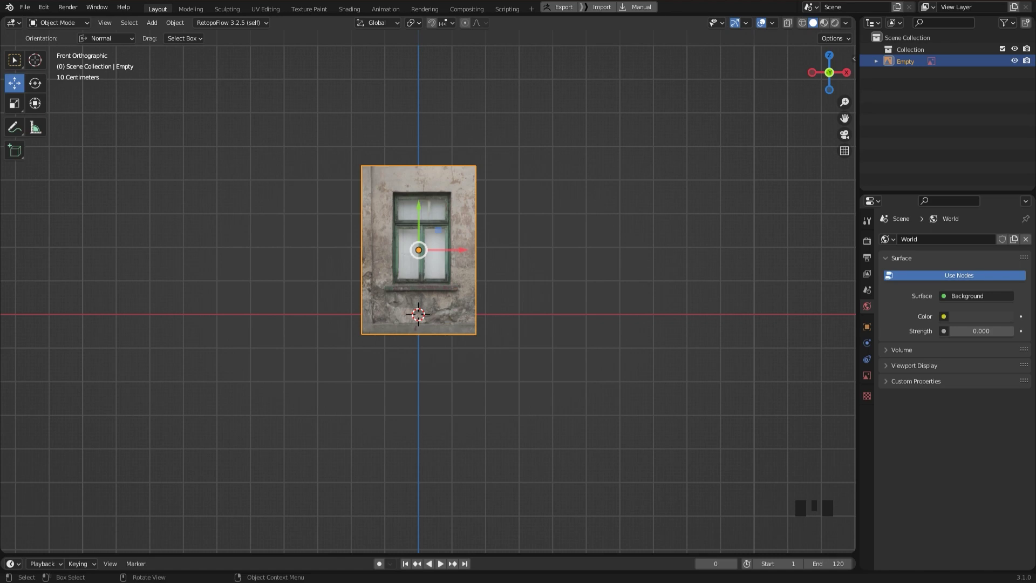
Move the window reference image up along Z until its lower edge rests on the ground axis
{"action": "scroll", "coordinate": [429, 292], "scroll_direction": "up", "scroll_amount": 2}
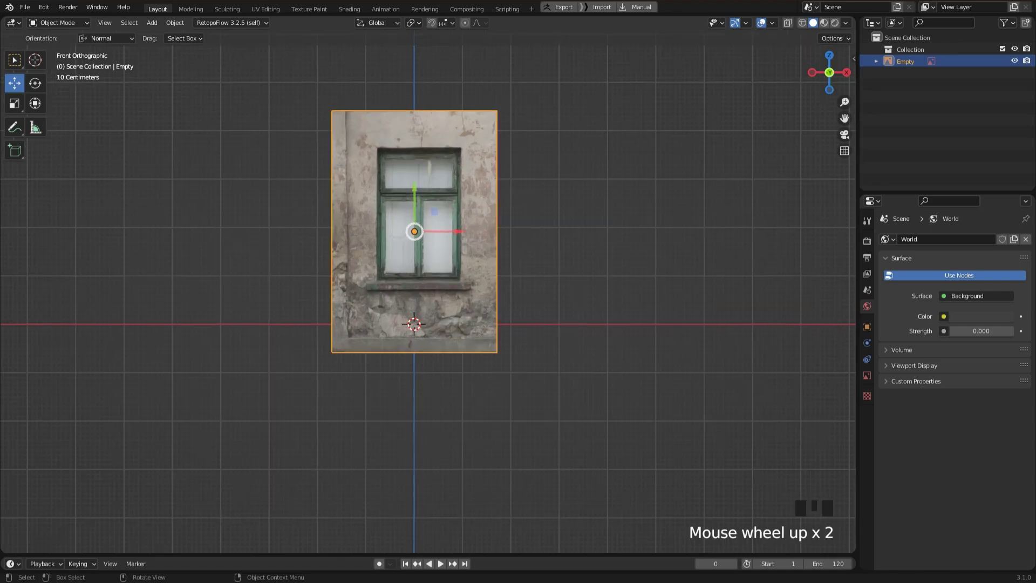
{"action": "left_click_drag", "start_coordinate": [415, 199], "coordinate": [414, 172]}
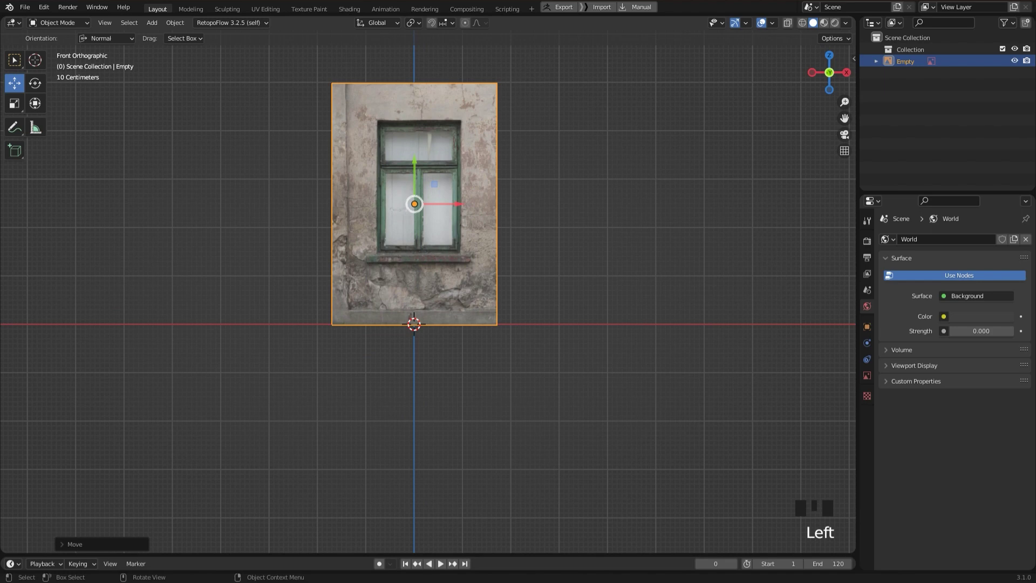
{"action": "middle_click_drag", "start_coordinate": [432, 270], "coordinate": [432, 333], "text": "shift"}
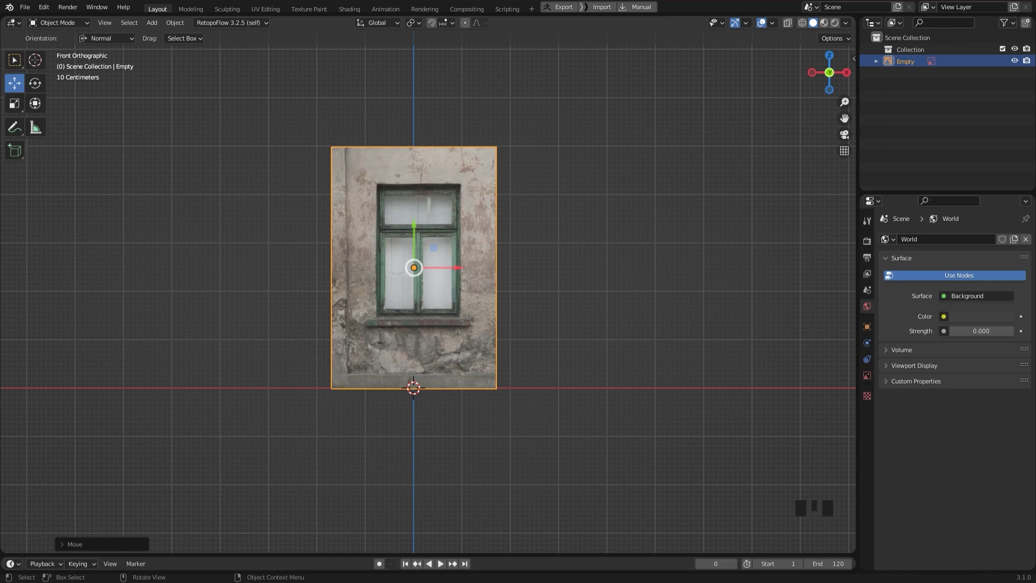
Add a plane mesh at the origin and rotate it upright in the side view so it is parallel to the reference image
{"action": "scroll", "coordinate": [428, 296], "scroll_direction": "down", "scroll_amount": 1}
{"action": "middle_click_drag", "start_coordinate": [431, 297], "coordinate": [458, 275]}
{"action": "key", "text": "shift+a"}
{"action": "mouse_move", "coordinate": [535, 304]}
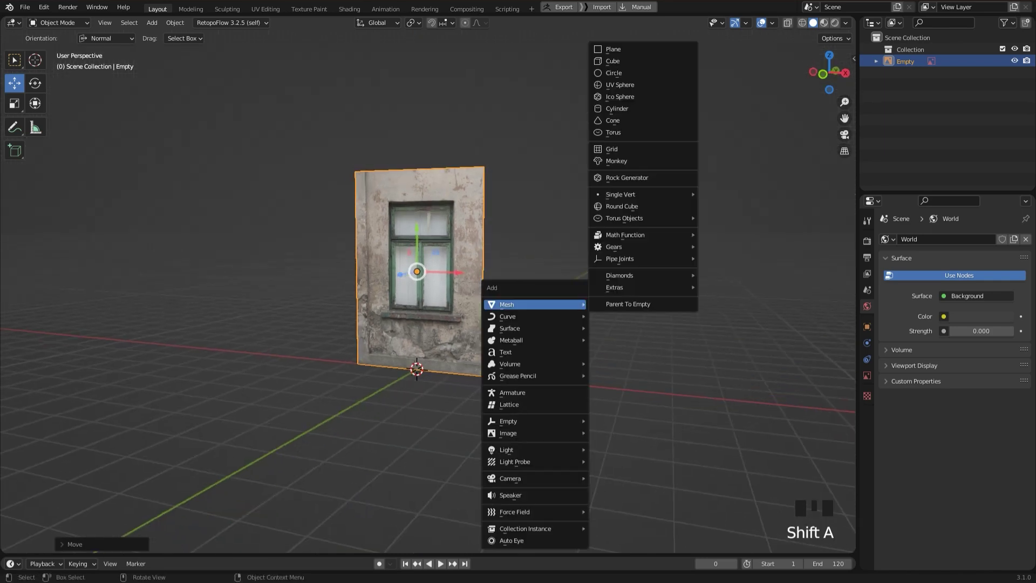
{"action": "left_click", "coordinate": [613, 49]}
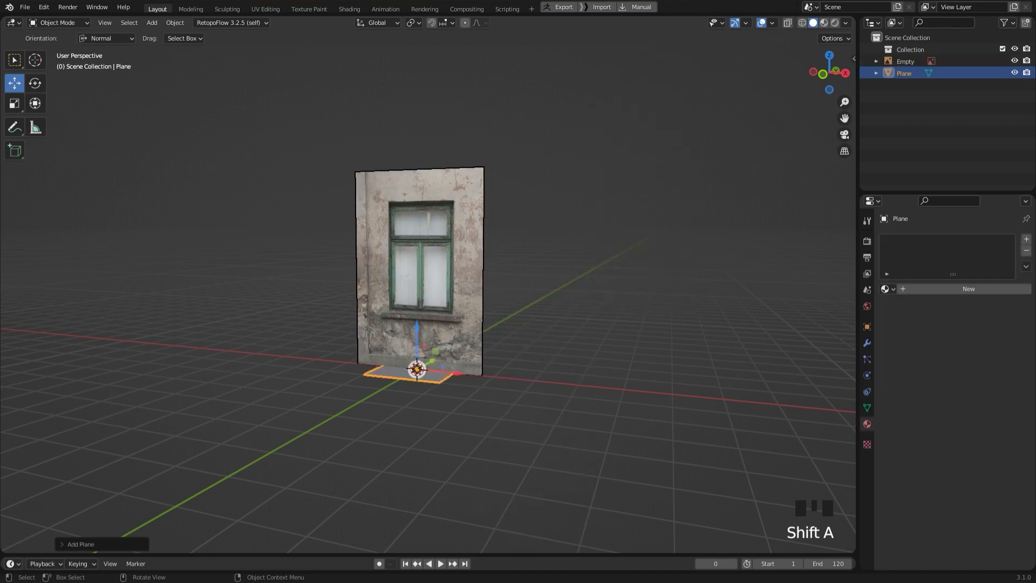
{"action": "middle_click_drag", "start_coordinate": [613, 49], "coordinate": [510, 61]}
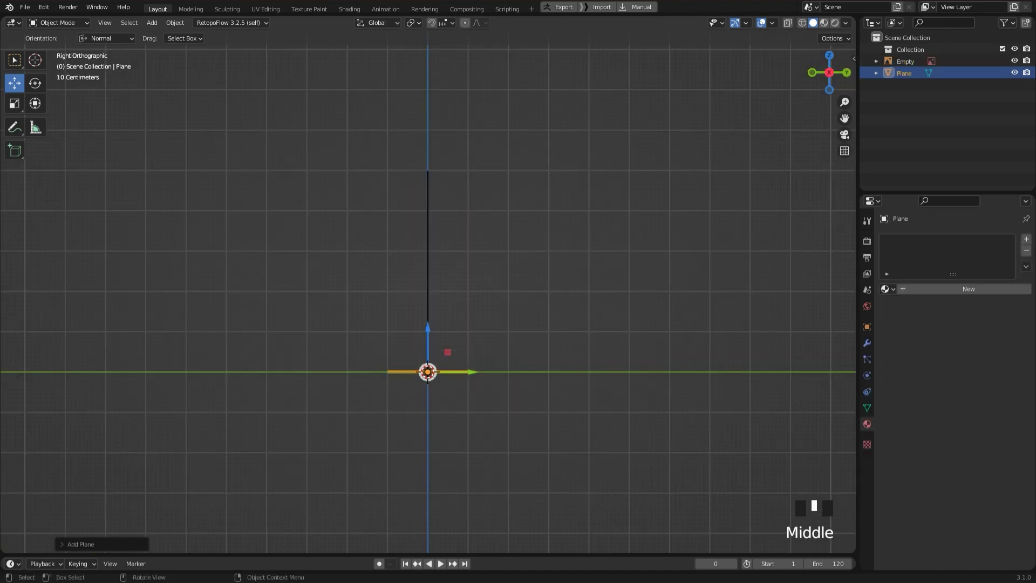
{"action": "key", "text": "r"}
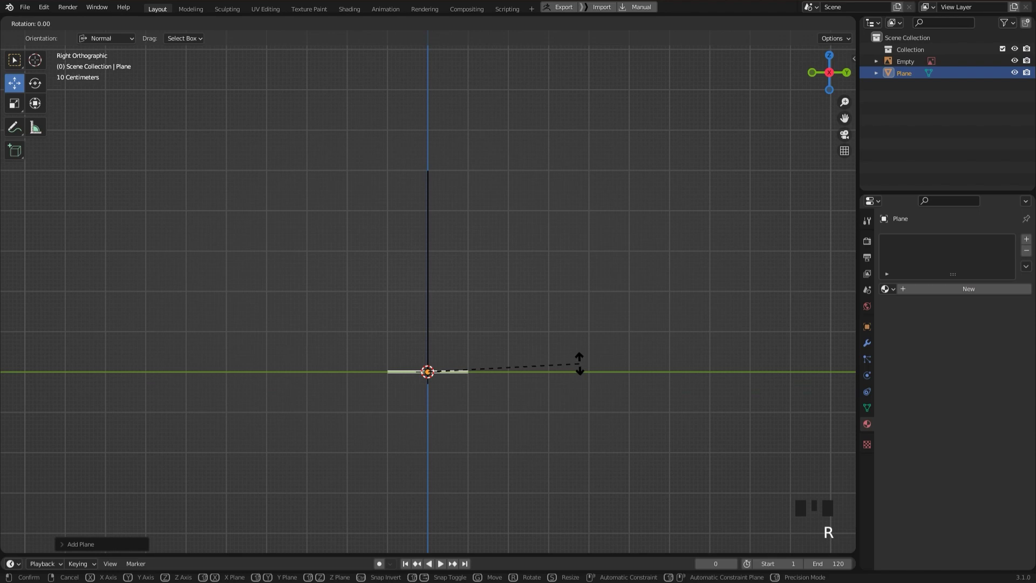
{"action": "left_click", "coordinate": [423, 255]}
{"action": "middle_click_drag", "start_coordinate": [423, 255], "coordinate": [475, 259], "text": "alt"}
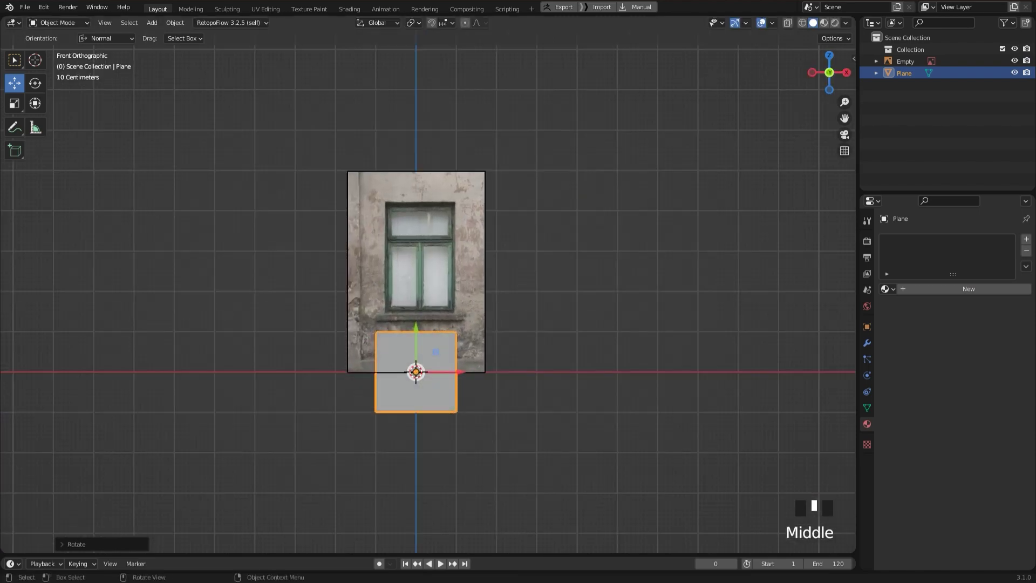
In Edit Mode, move the plane's four edges to match the outline of the reference image
{"action": "scroll", "coordinate": [427, 292], "scroll_direction": "up", "scroll_amount": 2}
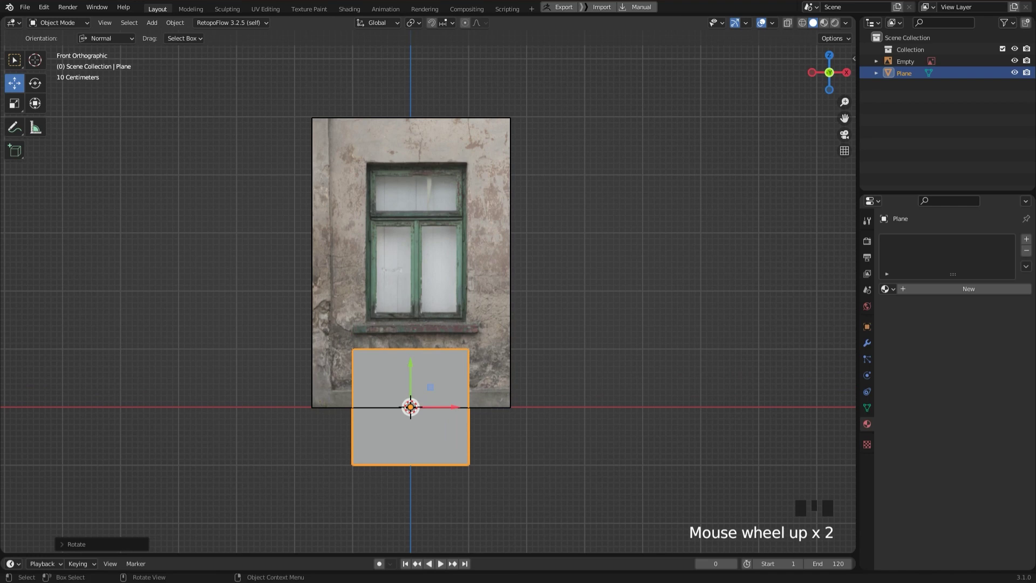
{"action": "key", "text": "Tab"}
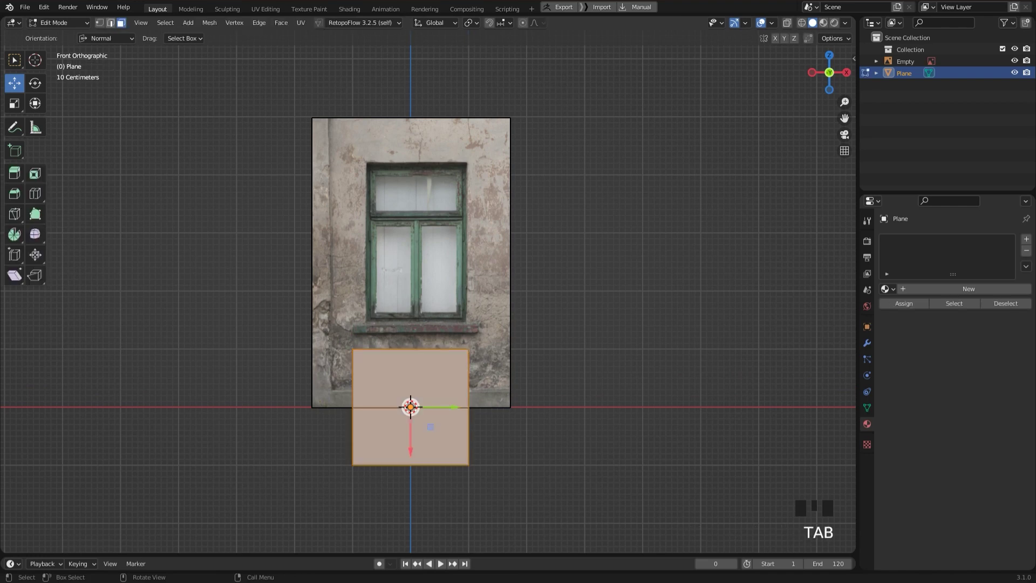
{"action": "left_click", "coordinate": [110, 23]}
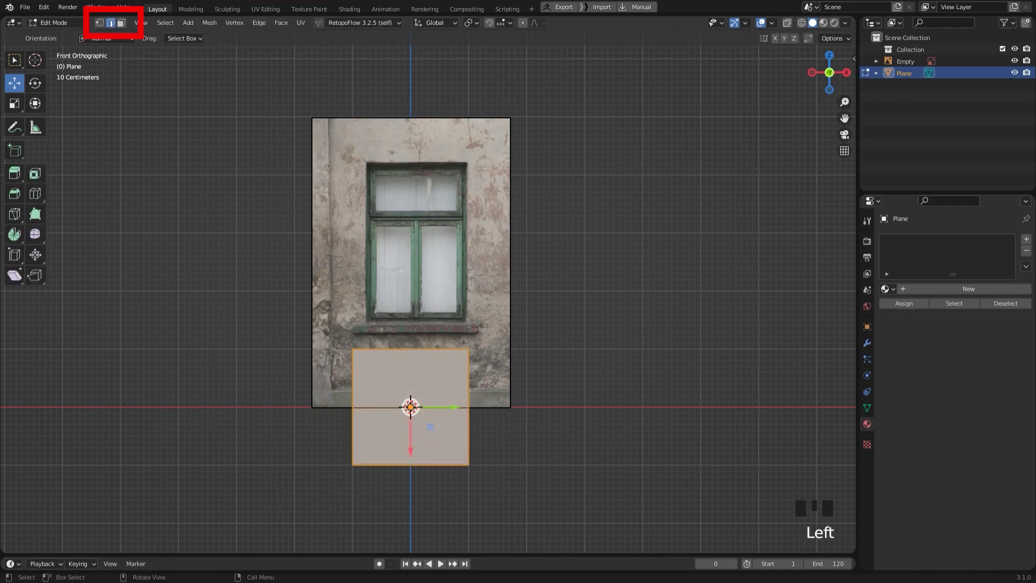
{"action": "left_click", "coordinate": [411, 350]}
{"action": "left_click_drag", "start_coordinate": [410, 388], "coordinate": [411, 163]}
{"action": "left_click", "coordinate": [410, 464]}
{"action": "mouse_move", "coordinate": [411, 419]}
{"action": "left_mouse_down"}
{"action": "mouse_move", "coordinate": [411, 361]}
{"action": "mouse_move", "coordinate": [410, 402]}
{"action": "left_mouse_up"}
{"action": "left_click", "coordinate": [351, 261]}
{"action": "left_click_drag", "start_coordinate": [352, 263], "coordinate": [315, 262]}
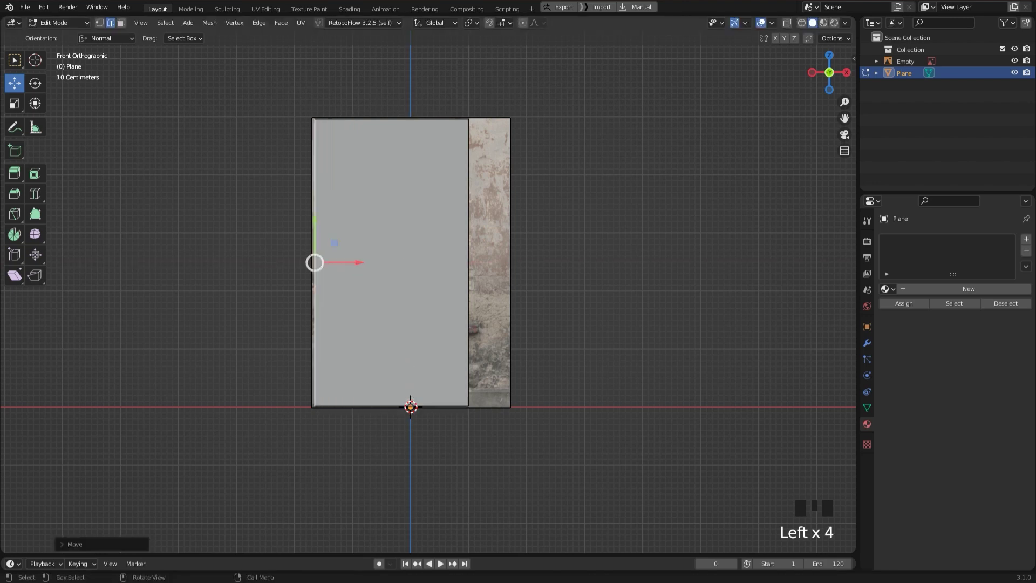
{"action": "left_click", "coordinate": [468, 261]}
{"action": "left_click_drag", "start_coordinate": [467, 262], "coordinate": [509, 262]}
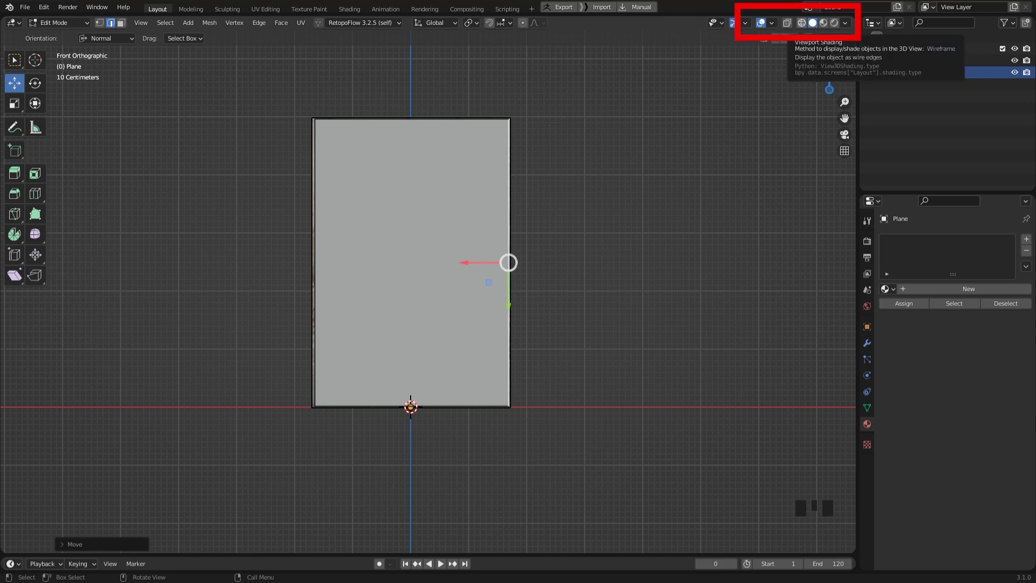
Show the mesh in wireframe and add two horizontal loop cuts, one just above the window and one just below its sill
{"action": "left_click", "coordinate": [802, 23]}
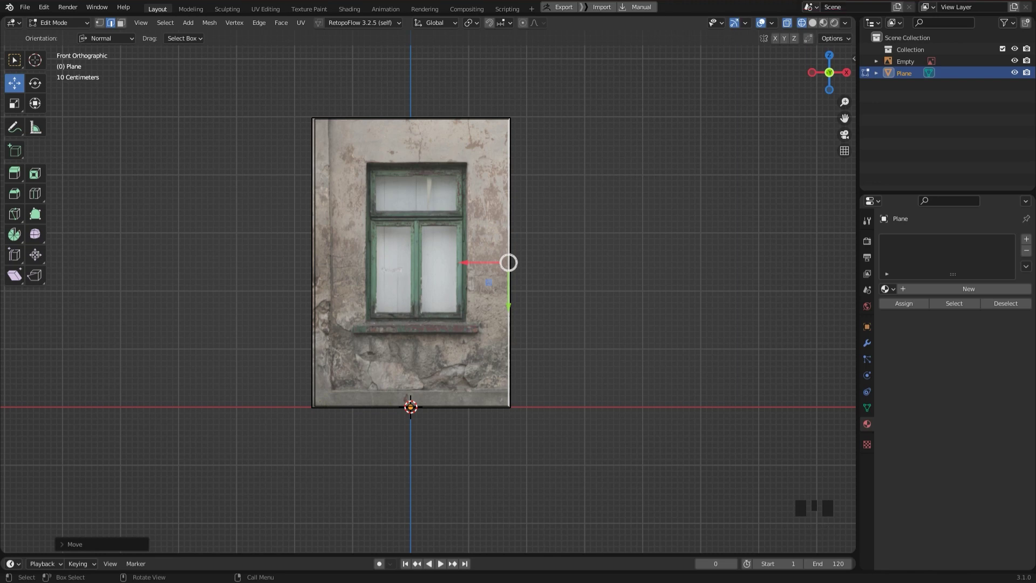
{"action": "key", "text": "ctrl+r"}
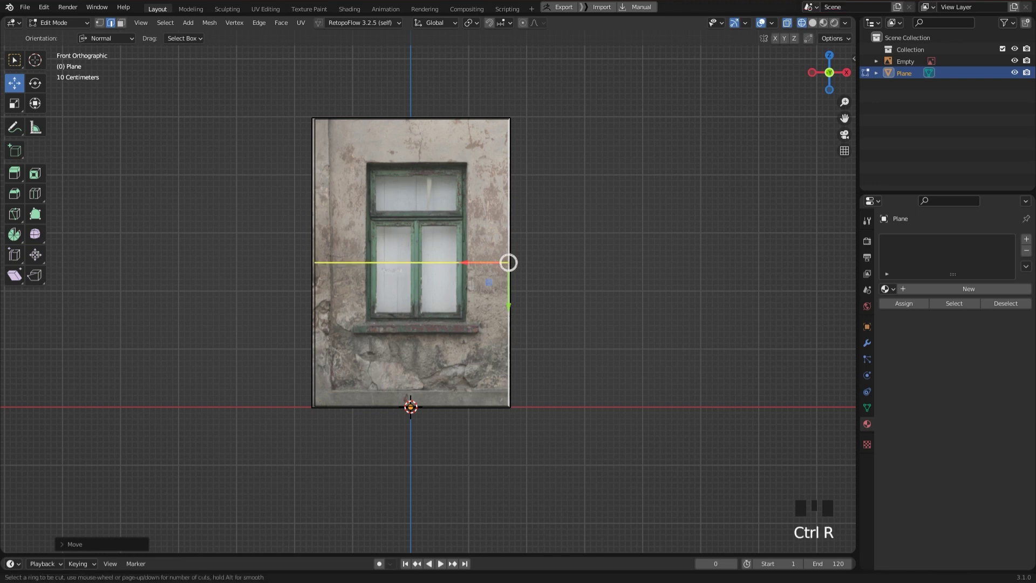
{"action": "left_click", "coordinate": [508, 263]}
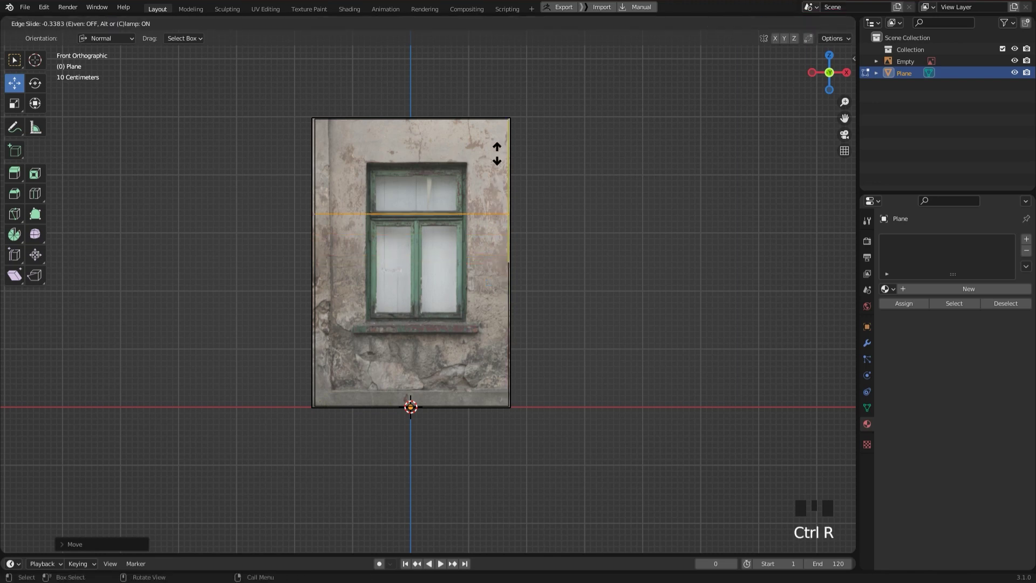
{"action": "left_click", "coordinate": [496, 102]}
{"action": "key", "text": "ctrl+r"}
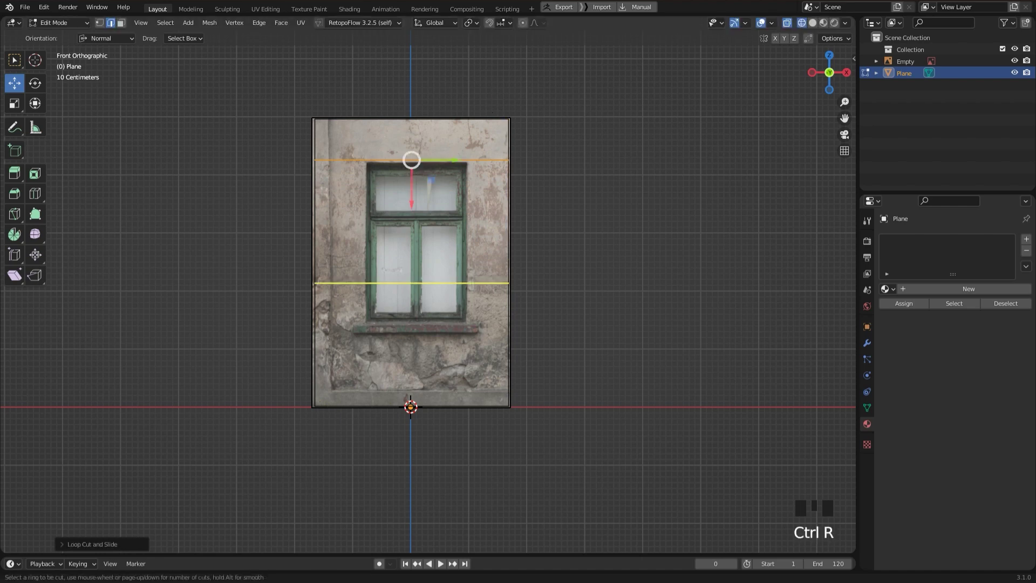
{"action": "left_click", "coordinate": [509, 321]}
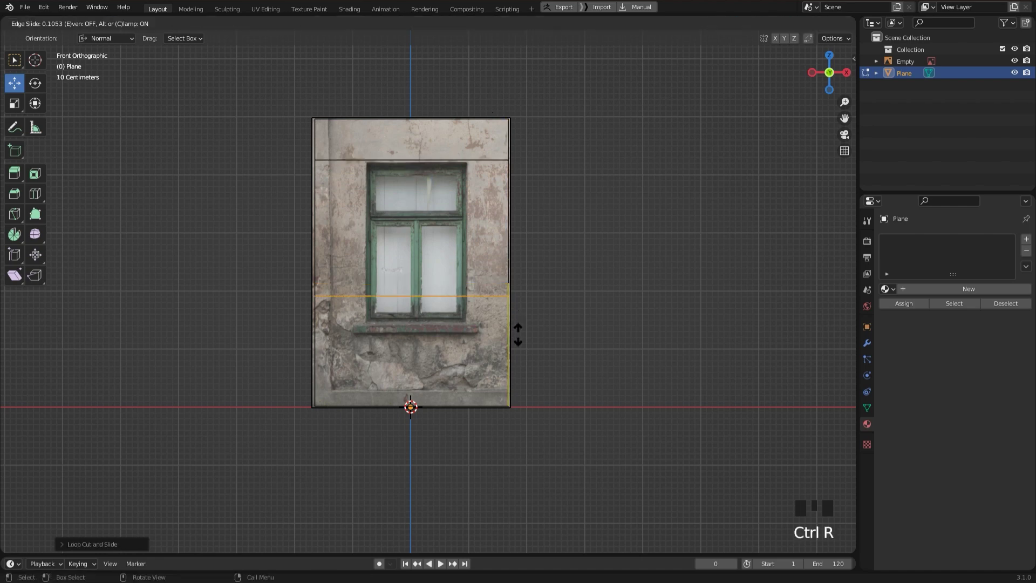
{"action": "left_click", "coordinate": [523, 373]}
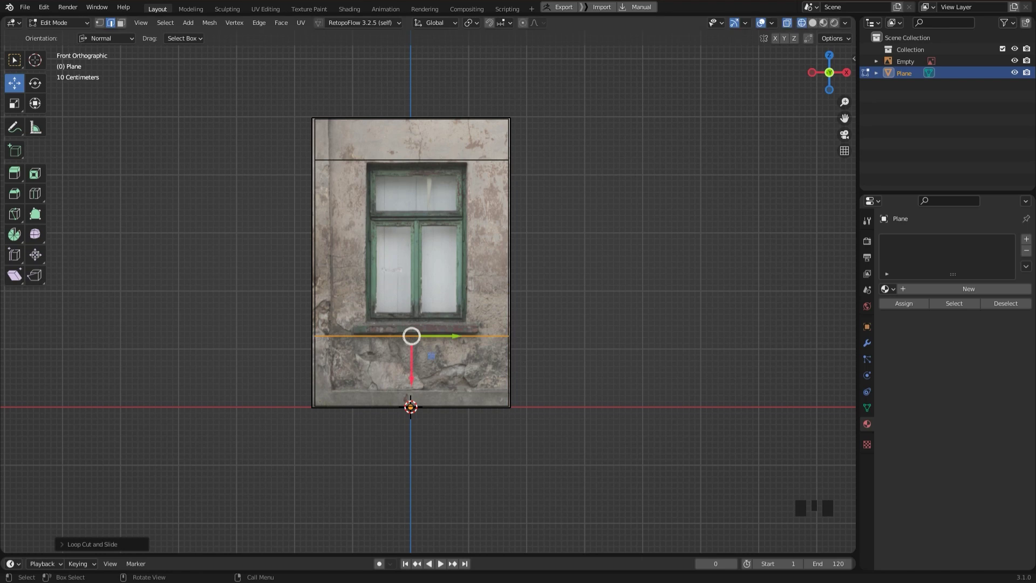
Add two vertical loop cuts, one on each side of the window, slightly outside its frame and sill
{"action": "key", "text": "ctrl+r"}
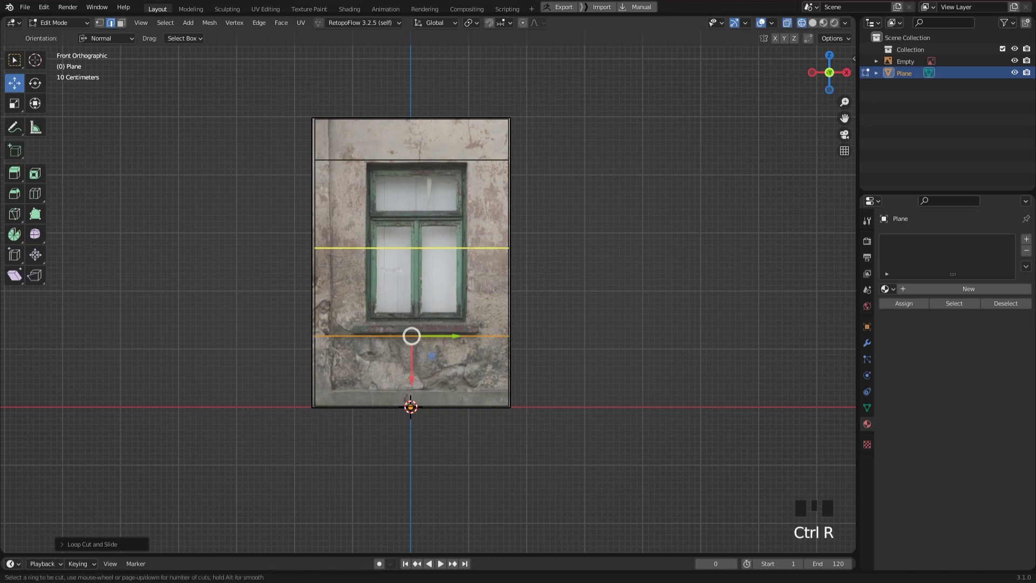
{"action": "left_click", "coordinate": [344, 116]}
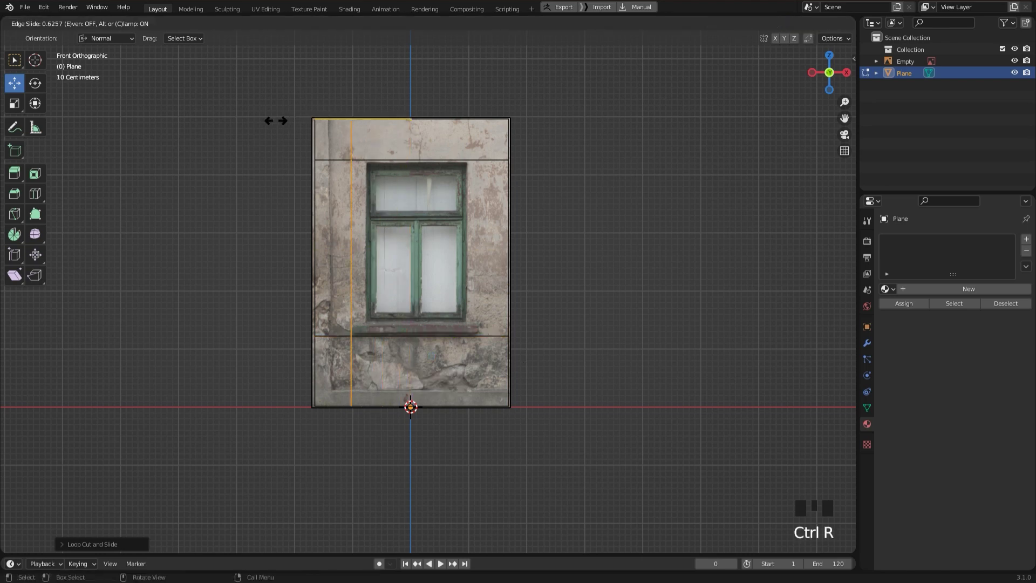
{"action": "left_click", "coordinate": [276, 121]}
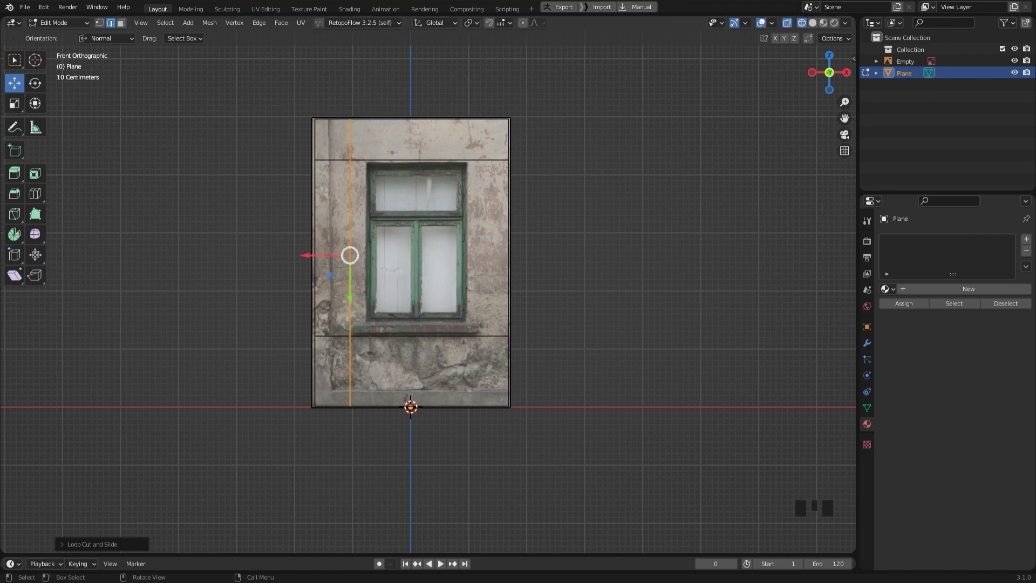
{"action": "key", "text": "ctrl+r"}
{"action": "left_click", "coordinate": [499, 120]}
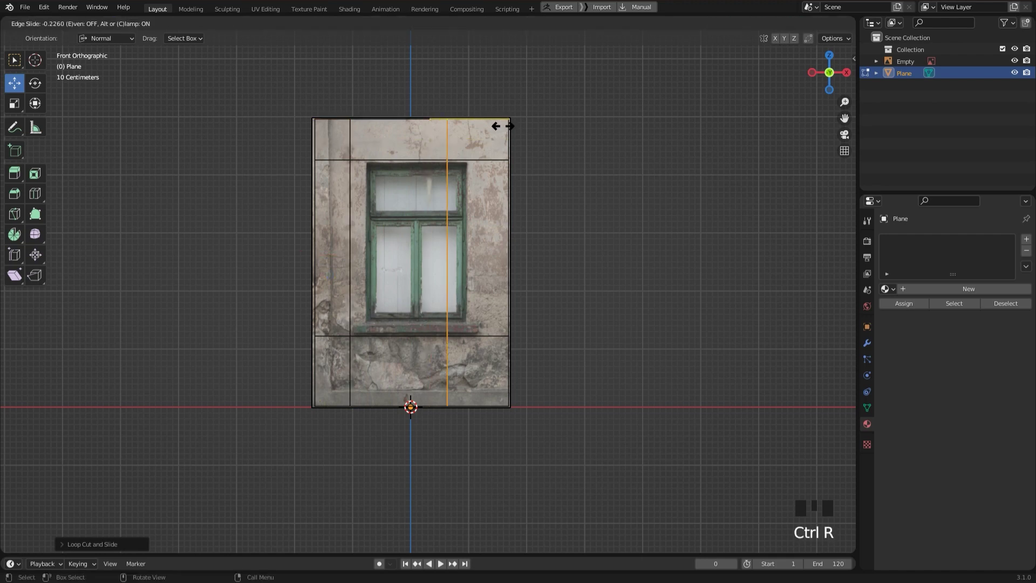
{"action": "left_click", "coordinate": [534, 127]}
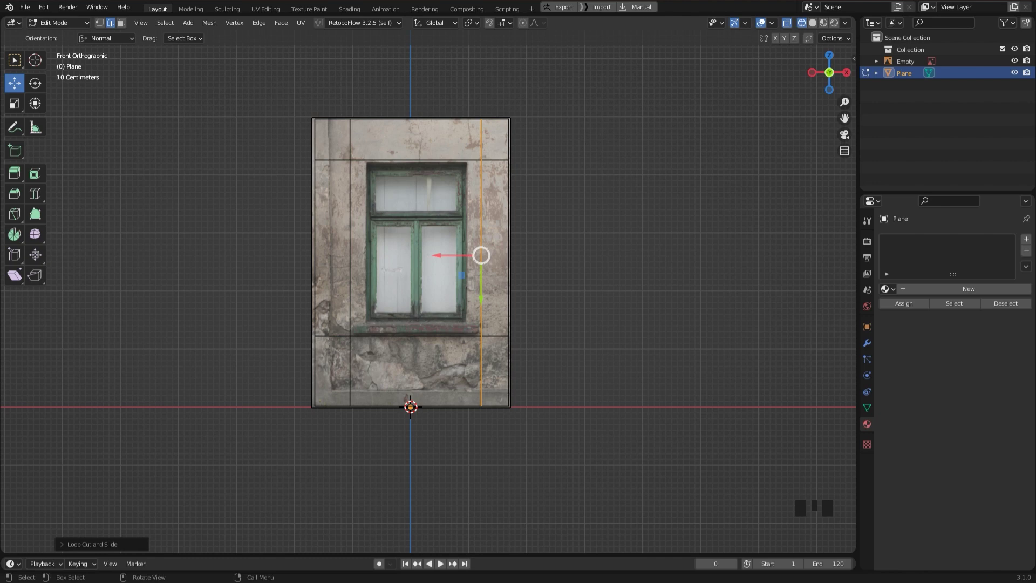
Extrude the central face around the window about 211 mm inward to form a recess in the wall
{"action": "left_click", "coordinate": [121, 23]}
{"action": "left_click", "coordinate": [416, 247]}
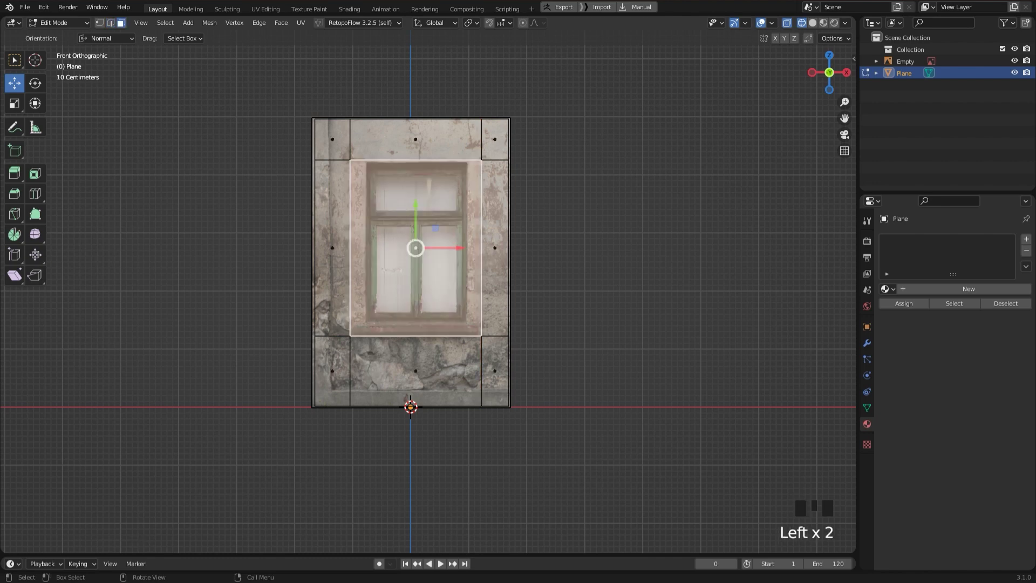
{"action": "middle_click_drag", "start_coordinate": [416, 247], "coordinate": [377, 227]}
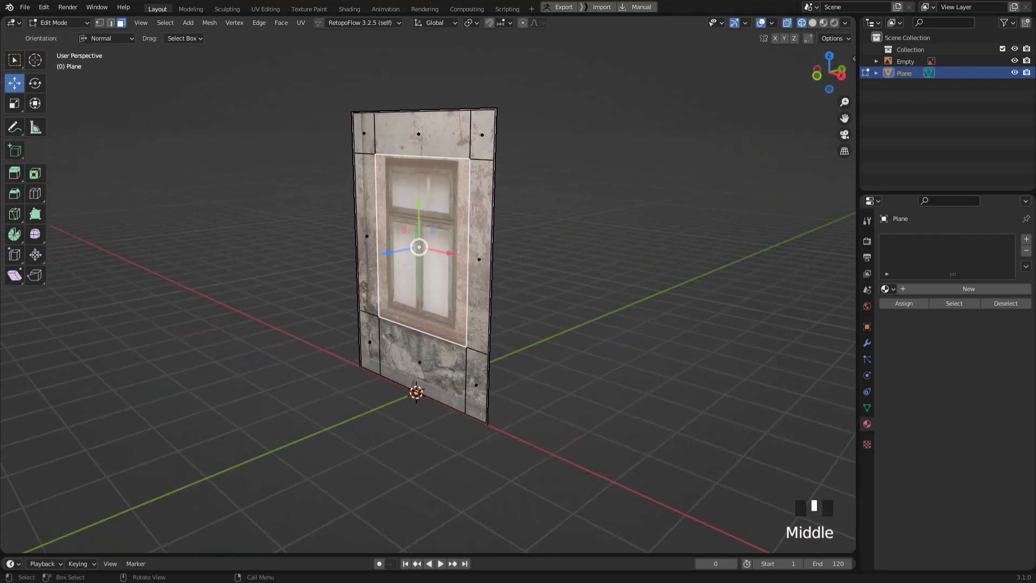
{"action": "key", "text": "e"}
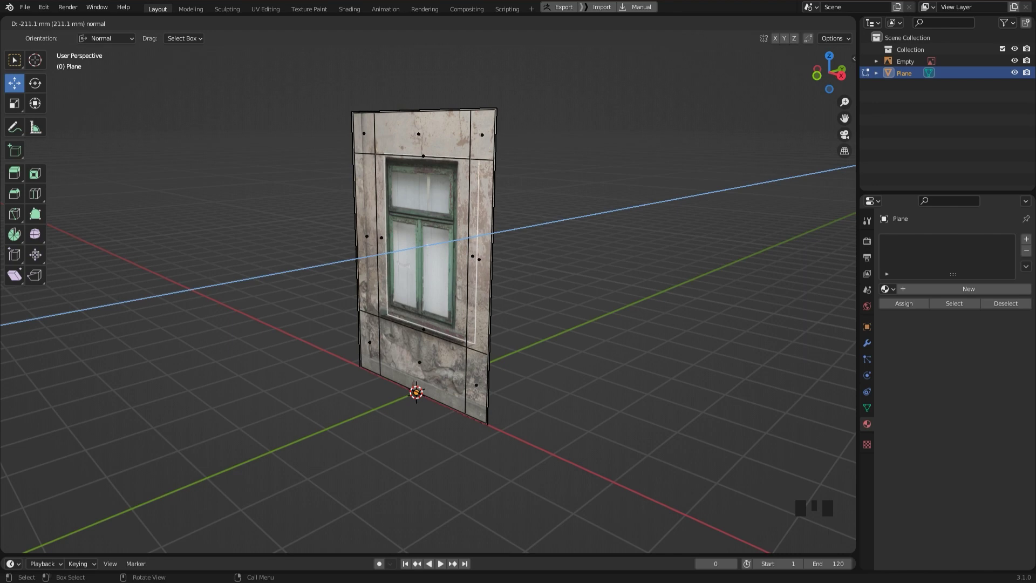
{"action": "key", "text": "Return"}
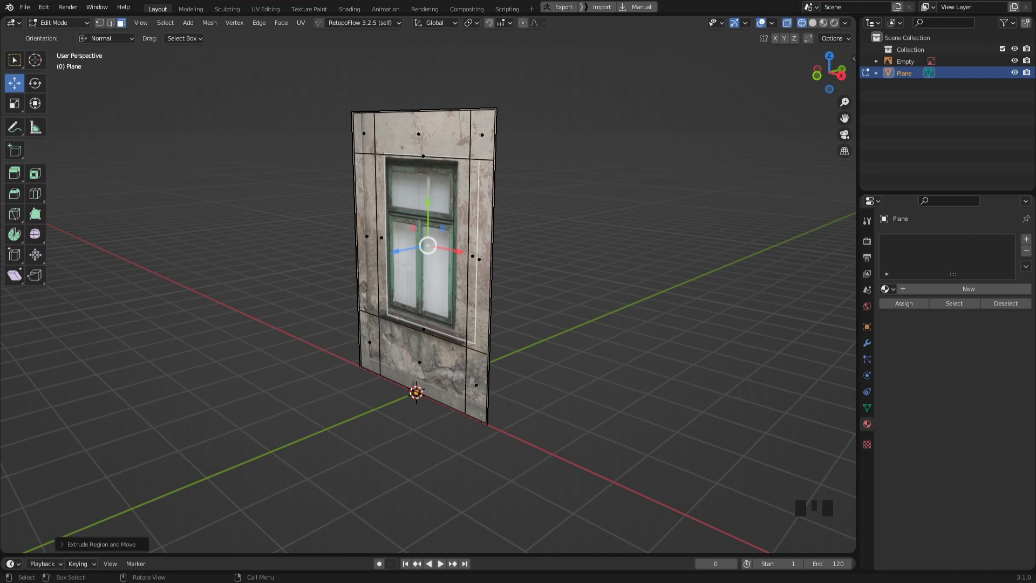
Switch back to solid shading, hide the reference image and return to Object Mode with the recessed wall in view
{"action": "left_click", "coordinate": [812, 23]}
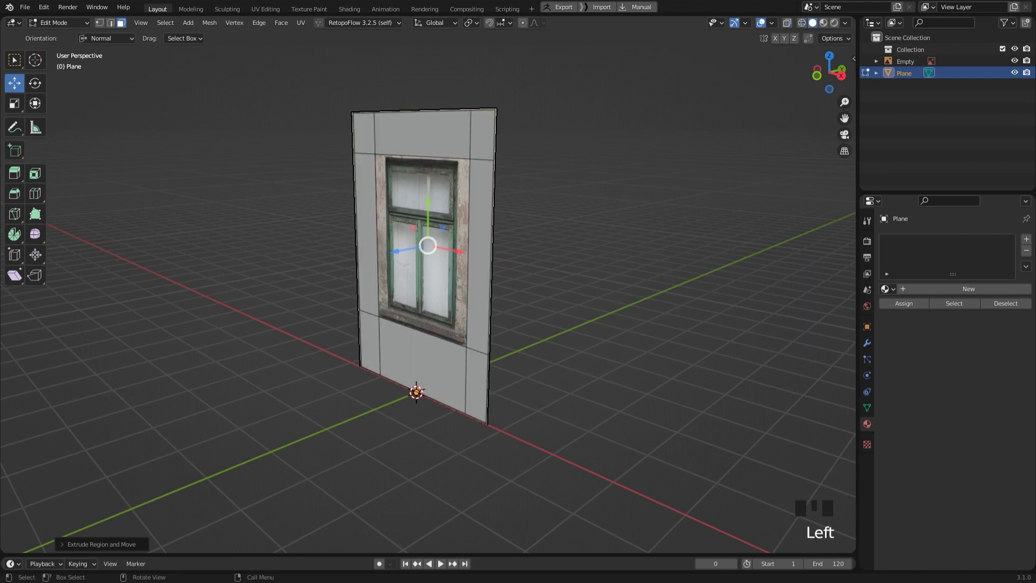
{"action": "left_click", "coordinate": [1015, 61]}
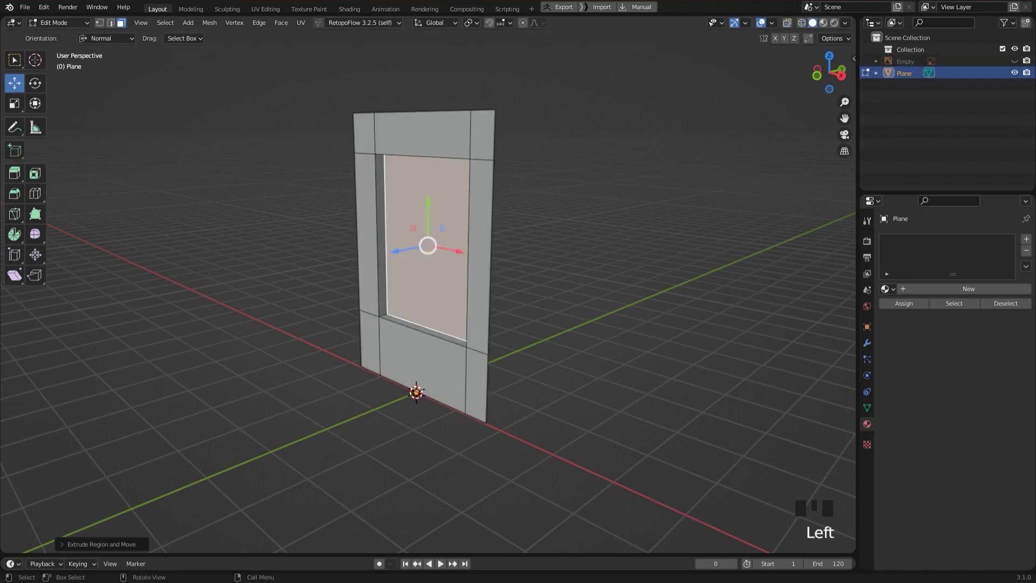
{"action": "middle_click_drag", "start_coordinate": [519, 280], "coordinate": [559, 267]}
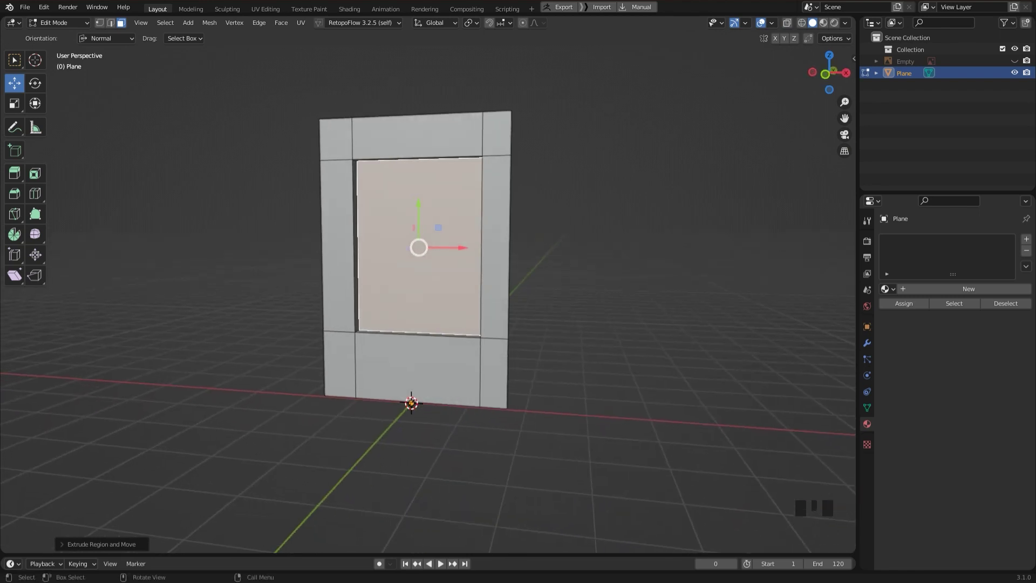
{"action": "key", "text": "Tab"}
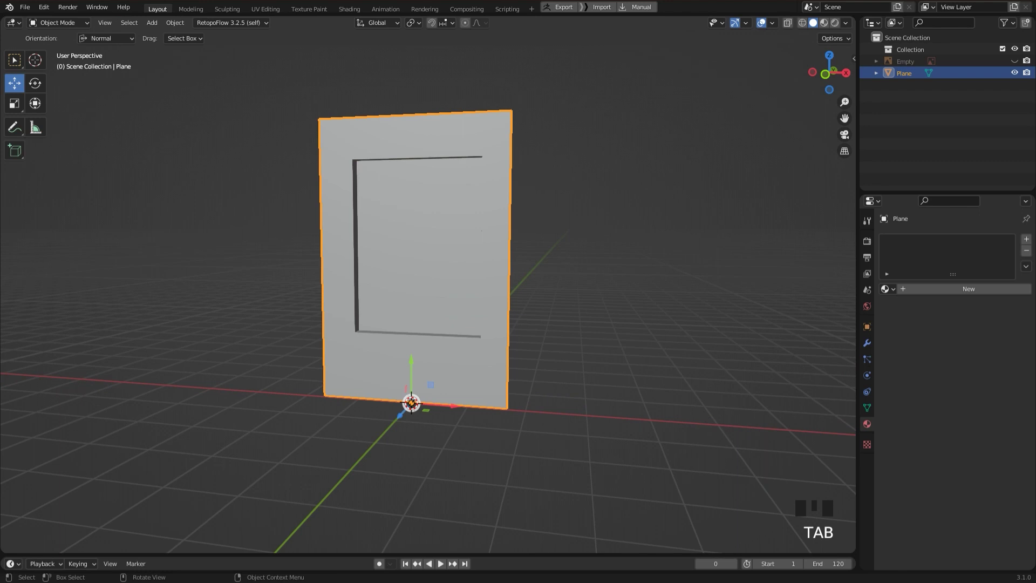
Create a new material on the wall plane and name it MatWall
{"action": "left_click", "coordinate": [969, 289]}
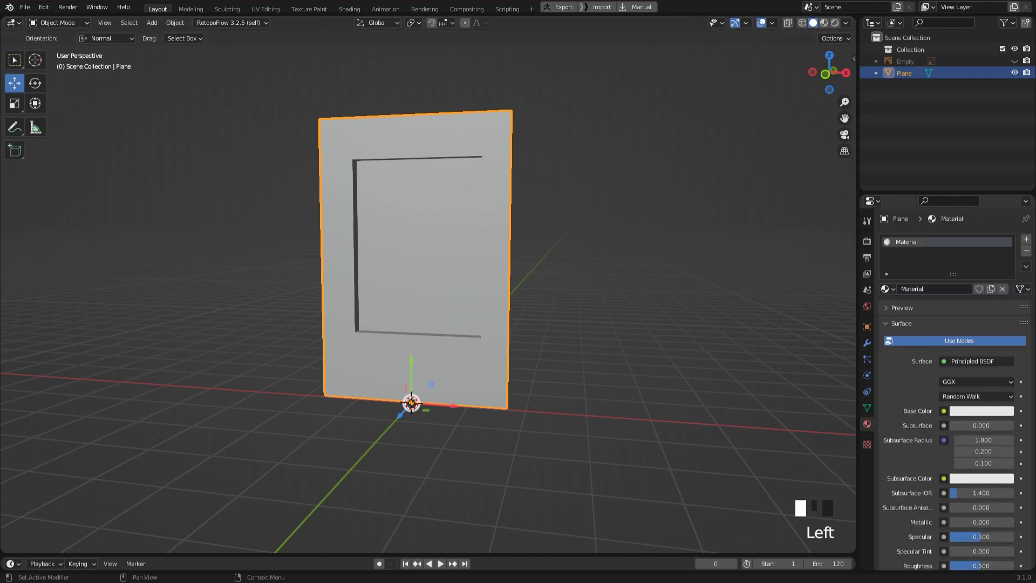
{"action": "double_click", "coordinate": [966, 289]}
{"action": "type", "text": "MatWa"}
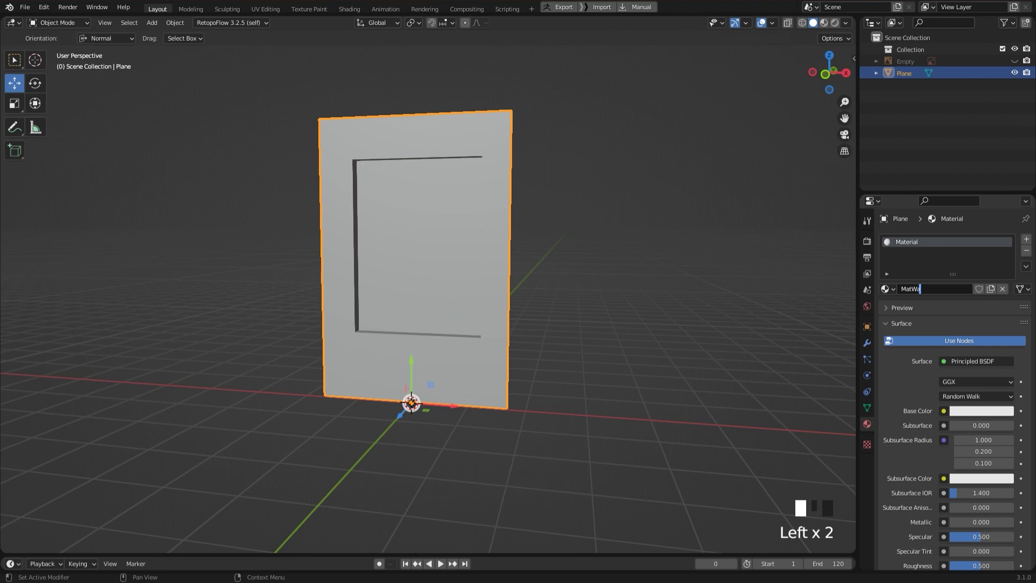
{"action": "type", "text": "ll"}
{"action": "key", "text": "Return"}
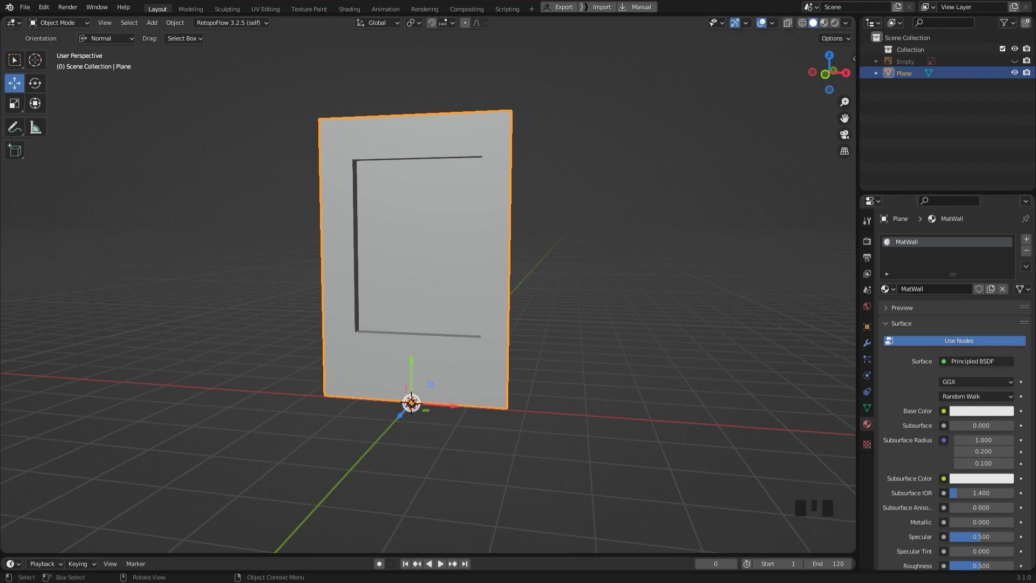
Unwrap all faces of the wall with Smart UV Project, using an island margin of 0.060
{"action": "middle_click_drag", "start_coordinate": [416, 270], "coordinate": [451, 259]}
{"action": "key", "text": "Tab"}
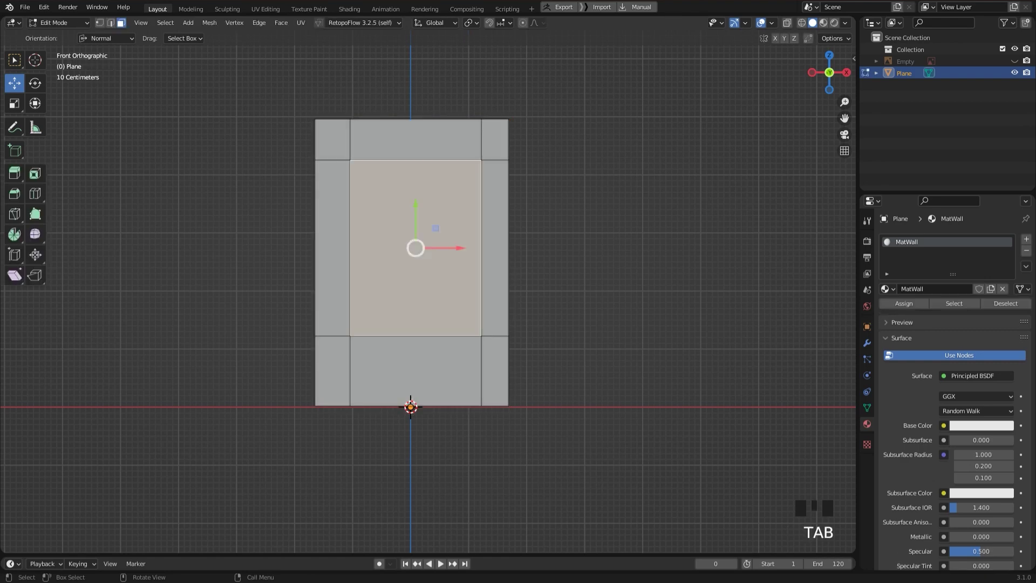
{"action": "key", "text": "a"}
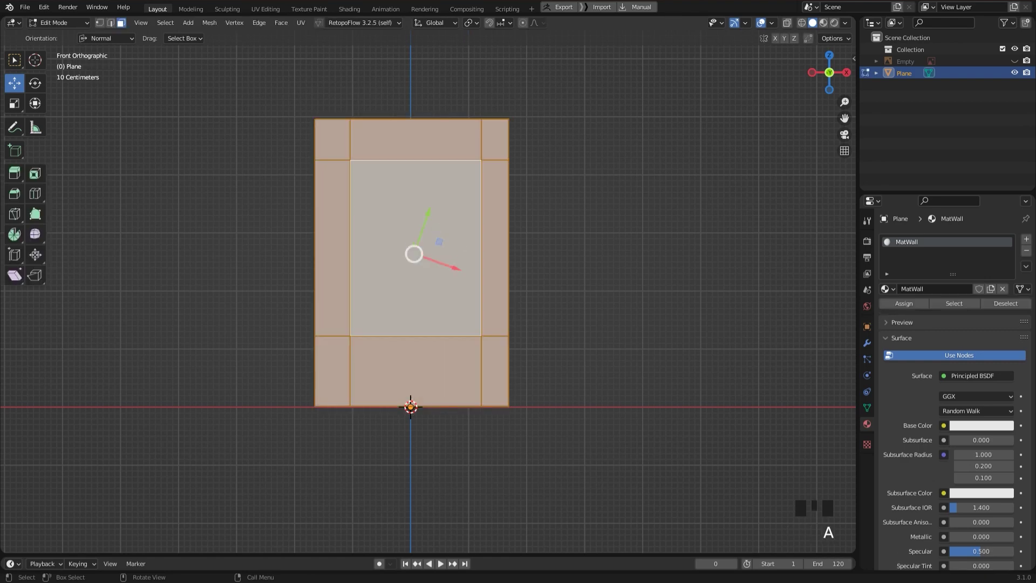
{"action": "key", "text": "u"}
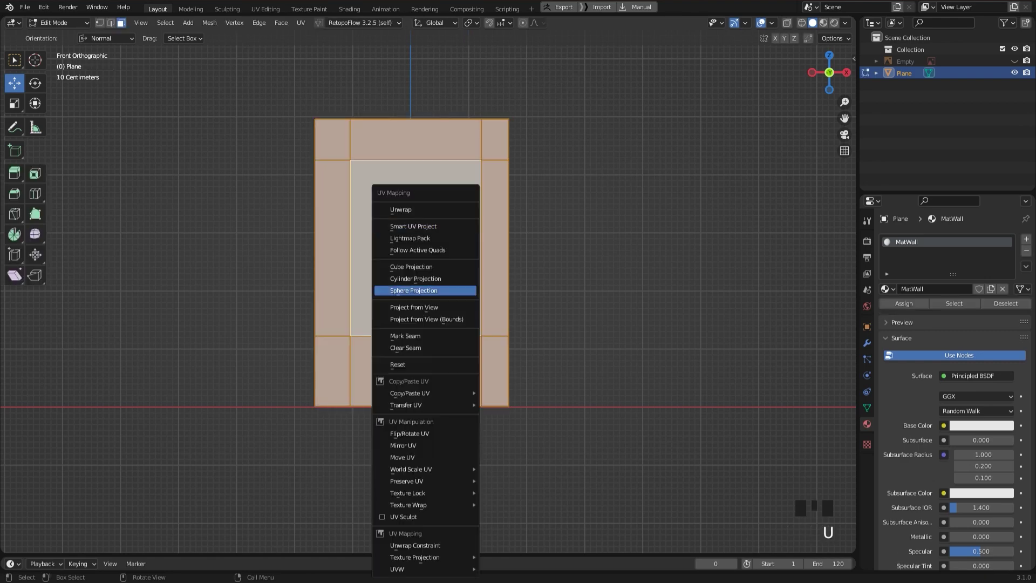
{"action": "left_click", "coordinate": [431, 226]}
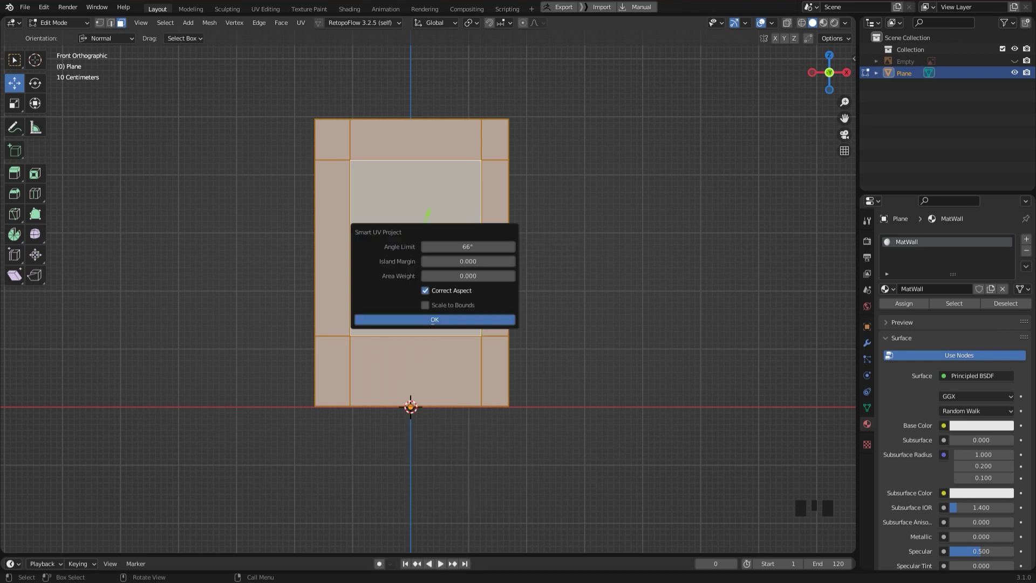
{"action": "left_click", "coordinate": [512, 261]}
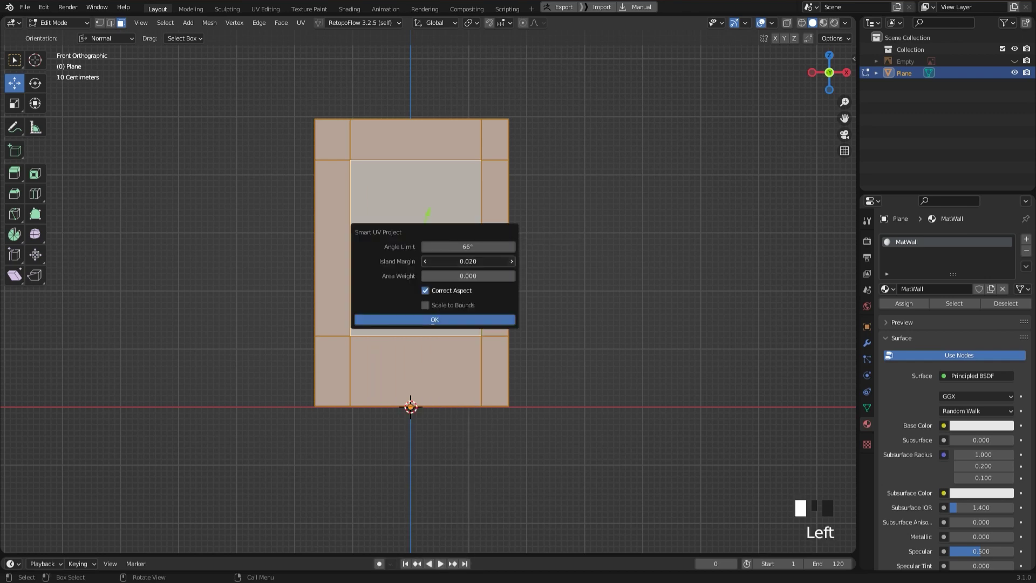
{"action": "left_click", "coordinate": [512, 261]}
{"action": "left_click", "coordinate": [512, 261]}
{"action": "left_click", "coordinate": [512, 261]}
{"action": "left_click", "coordinate": [511, 261]}
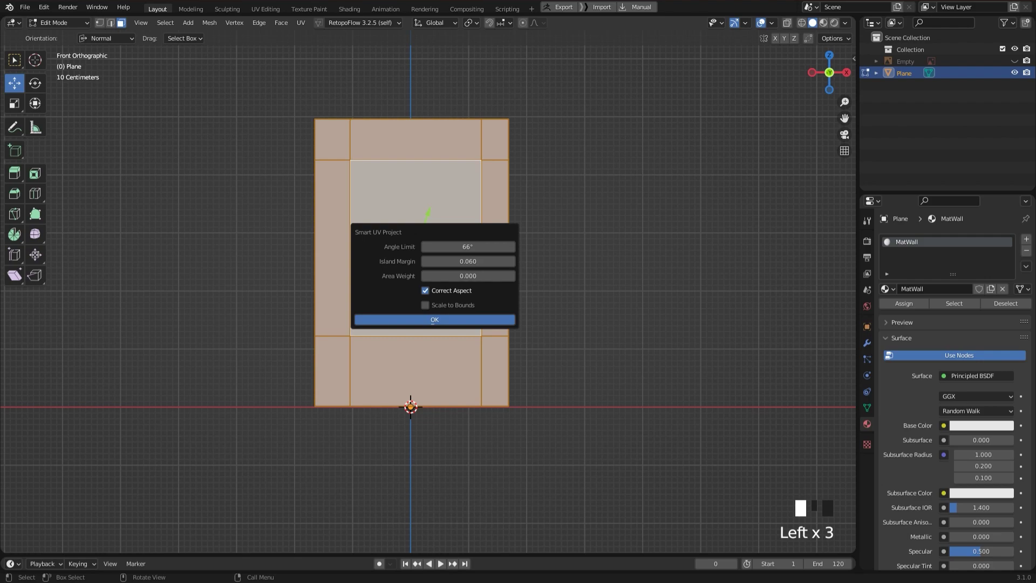
{"action": "left_click", "coordinate": [433, 321]}
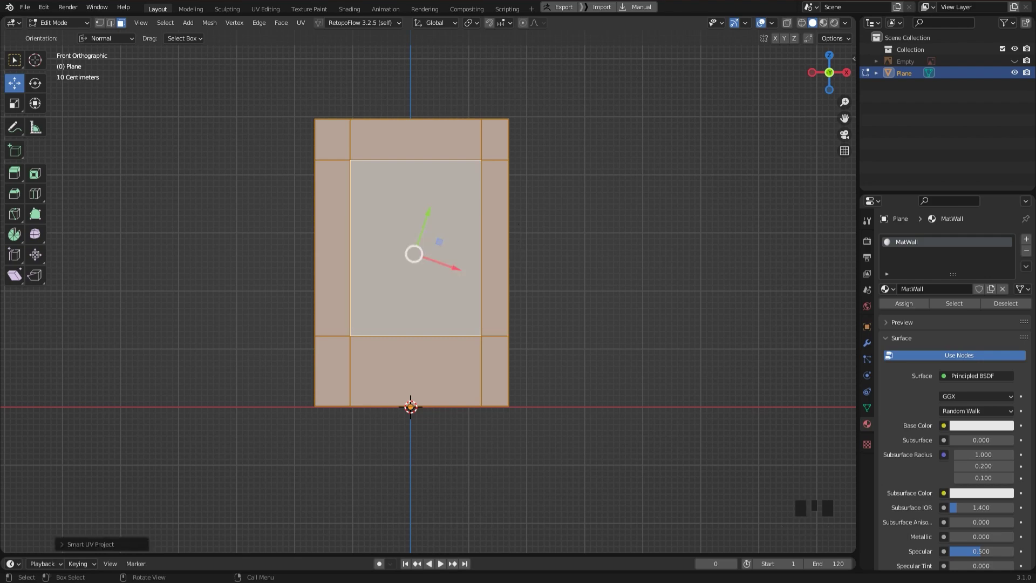
Split the 3D view side by side and show the MatWall nodes in a Shader Editor with its sidebar hidden
{"action": "middle_click_drag", "start_coordinate": [432, 259], "coordinate": [400, 303]}
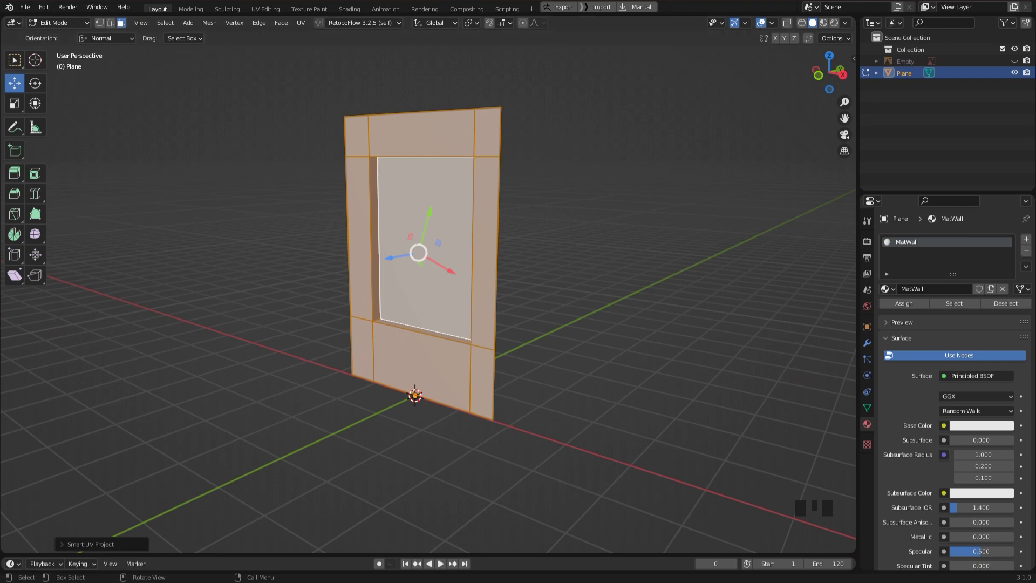
{"action": "left_click_drag", "start_coordinate": [855, 18], "coordinate": [458, 32]}
{"action": "left_click", "coordinate": [472, 23]}
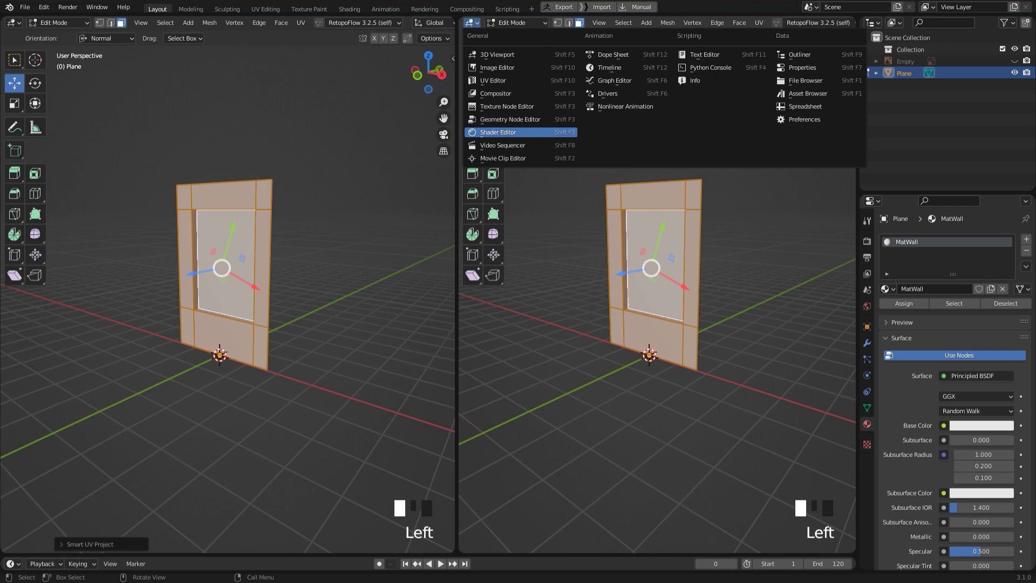
{"action": "left_click", "coordinate": [498, 133]}
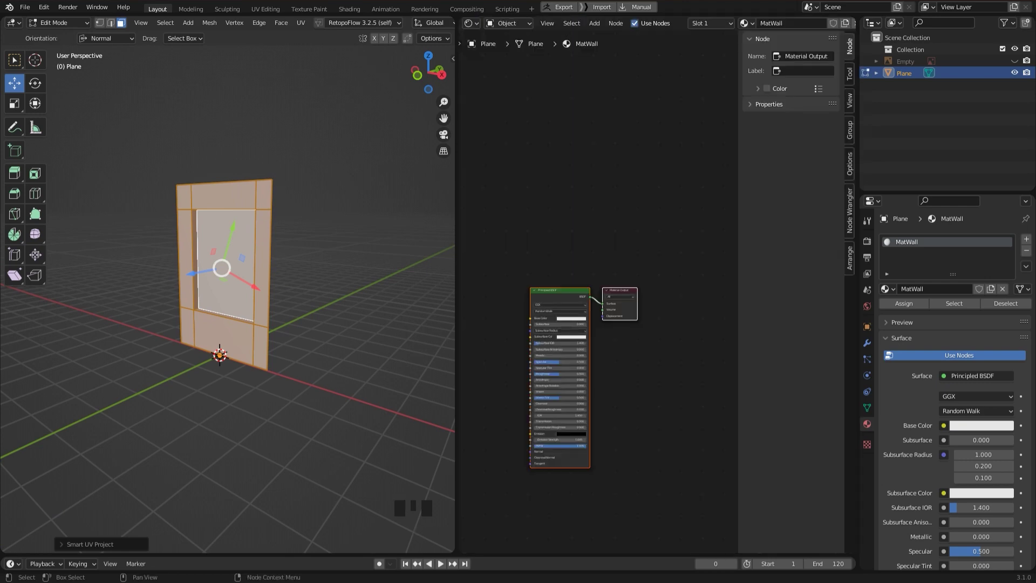
{"action": "key", "text": "n"}
{"action": "middle_click_drag", "start_coordinate": [629, 346], "coordinate": [708, 274]}
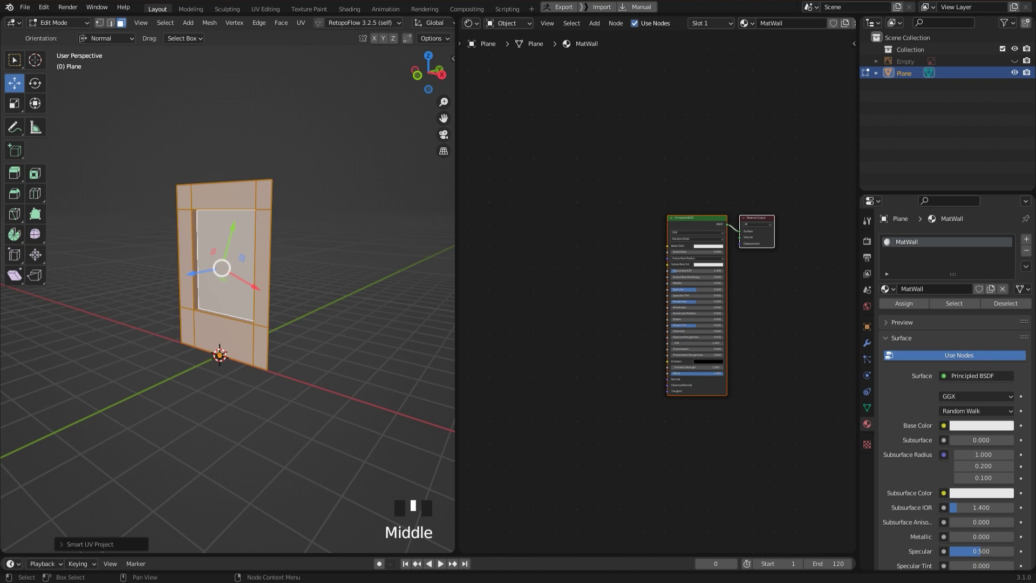
{"action": "scroll", "coordinate": [708, 274], "scroll_direction": "up", "scroll_amount": 5}
{"action": "scroll", "coordinate": [659, 288], "scroll_direction": "up", "scroll_amount": 1}
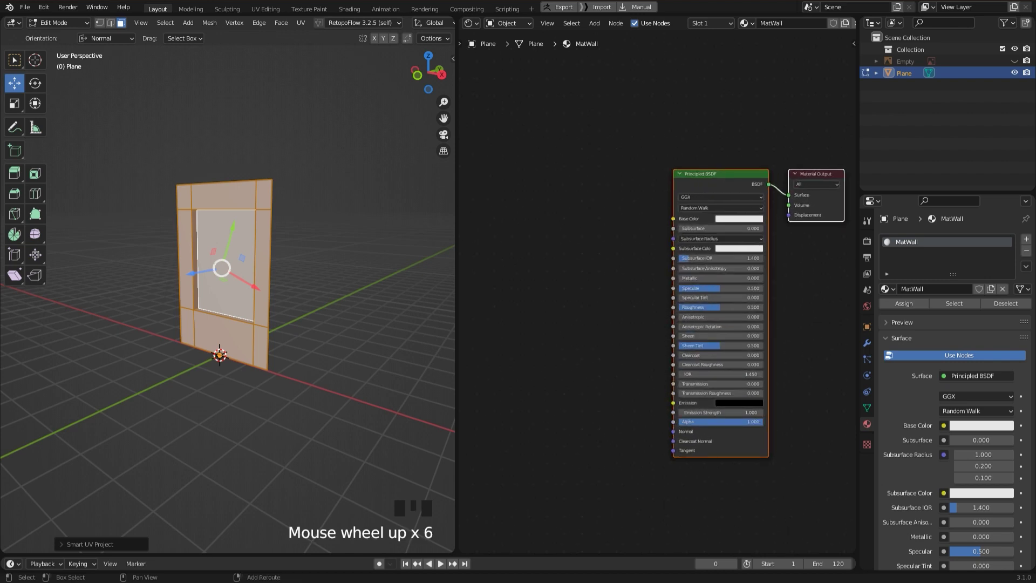
Add an Image Texture node with TexturesCom_WindowsHouseOld0155_M.jpg and connect its Color output to the Principled BSDF's Base Color
{"action": "key", "text": "shift+a"}
{"action": "type", "text": "imag"}
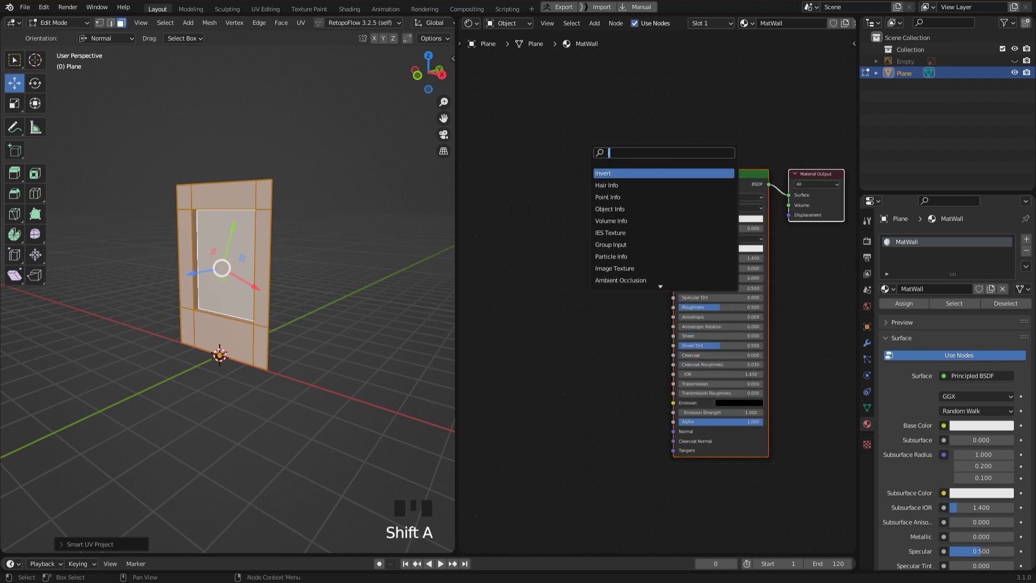
{"action": "key", "text": "Return"}
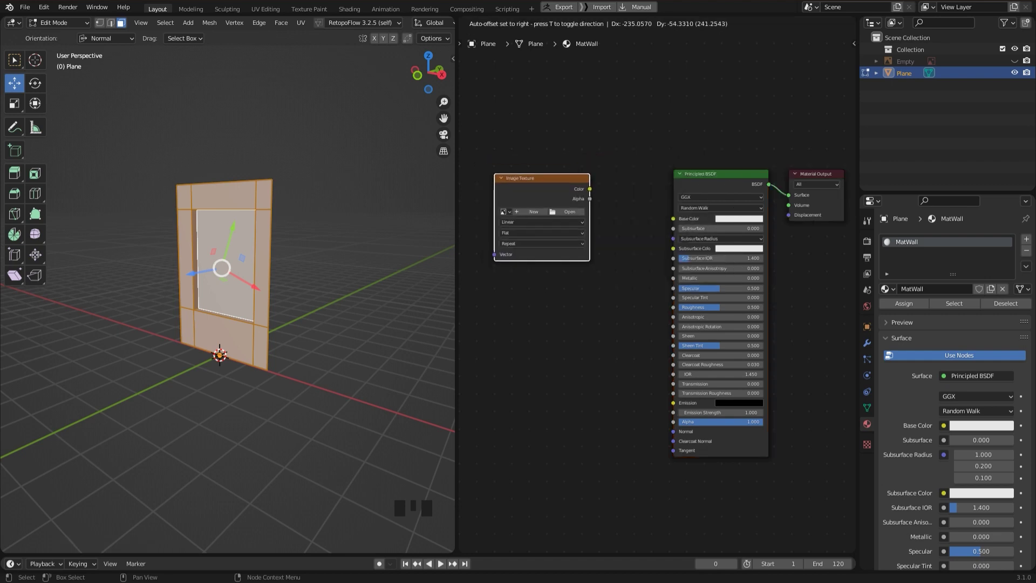
{"action": "left_click", "coordinate": [497, 178]}
{"action": "left_click_drag", "start_coordinate": [590, 189], "coordinate": [673, 219]}
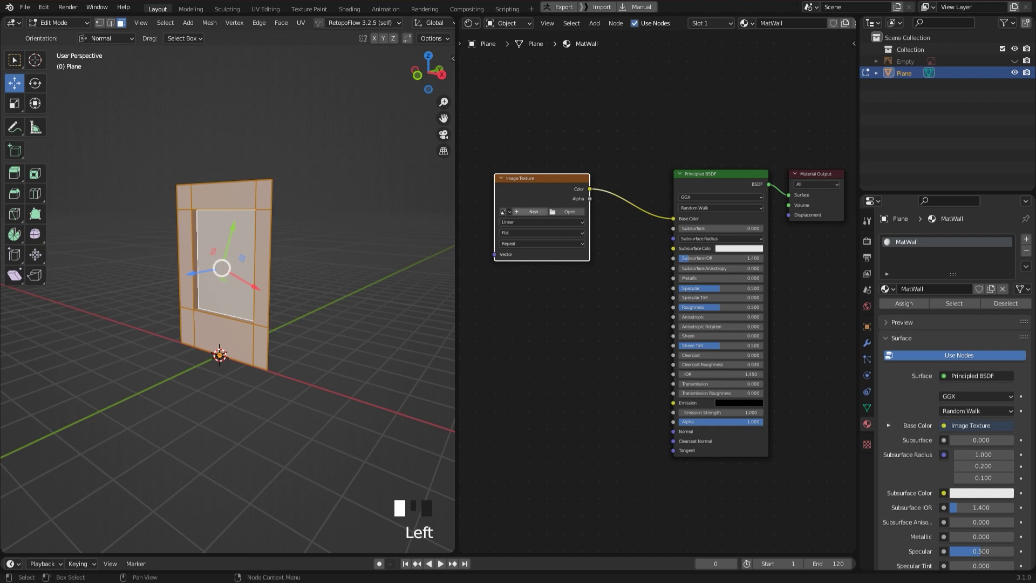
{"action": "left_click", "coordinate": [504, 211]}
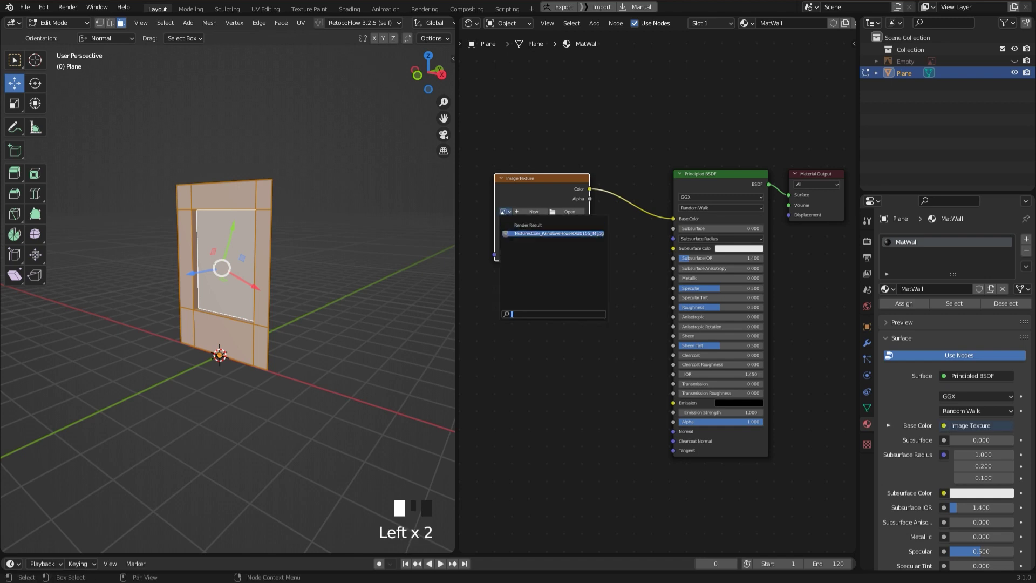
{"action": "left_click", "coordinate": [559, 233]}
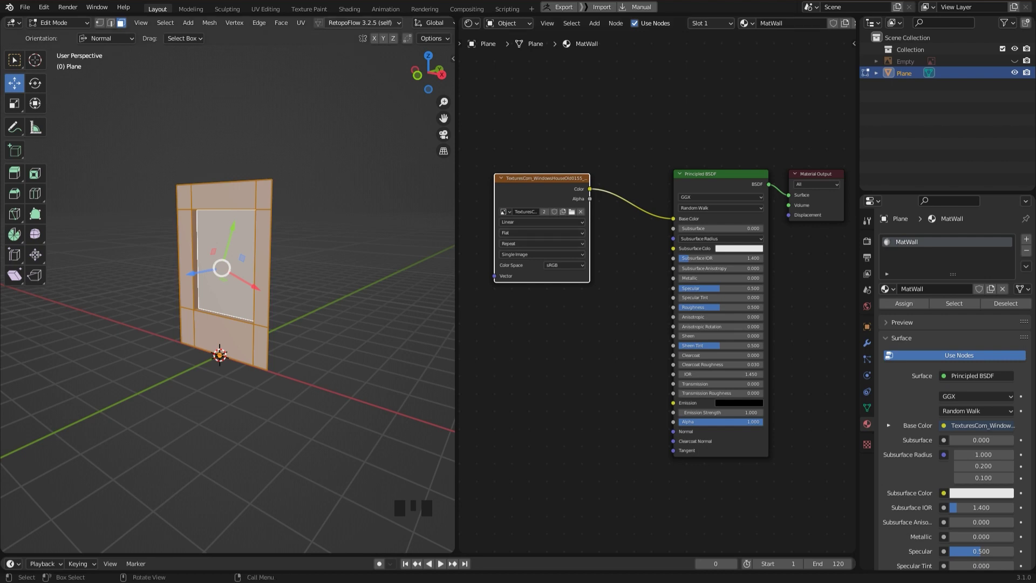
Switch the 3D view to Material Preview shading, deselect the mesh and view the textured wall straight from the front
{"action": "scroll", "coordinate": [356, 22], "scroll_direction": "down", "scroll_amount": 3}
{"action": "scroll", "coordinate": [227, 23], "scroll_direction": "down", "scroll_amount": 3}
{"action": "scroll", "coordinate": [378, 23], "scroll_direction": "down", "scroll_amount": 8}
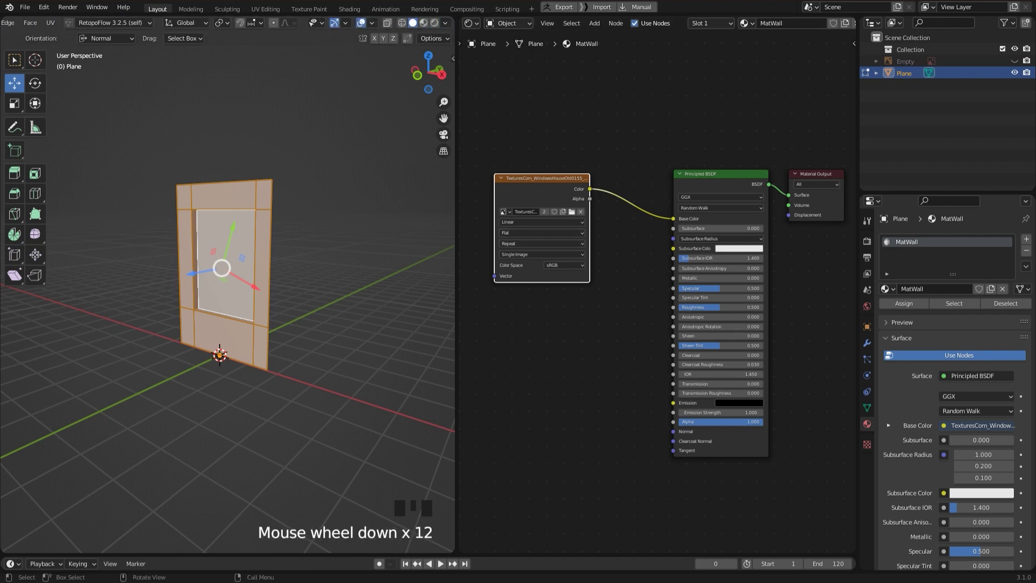
{"action": "left_click", "coordinate": [424, 23]}
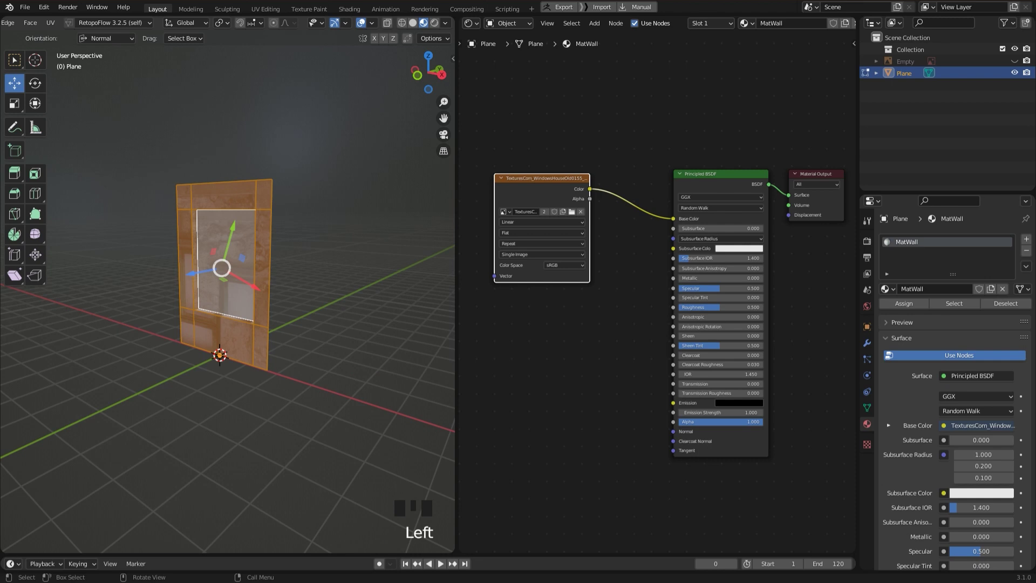
{"action": "middle_click_drag", "start_coordinate": [313, 302], "coordinate": [366, 291]}
{"action": "left_click", "coordinate": [356, 286]}
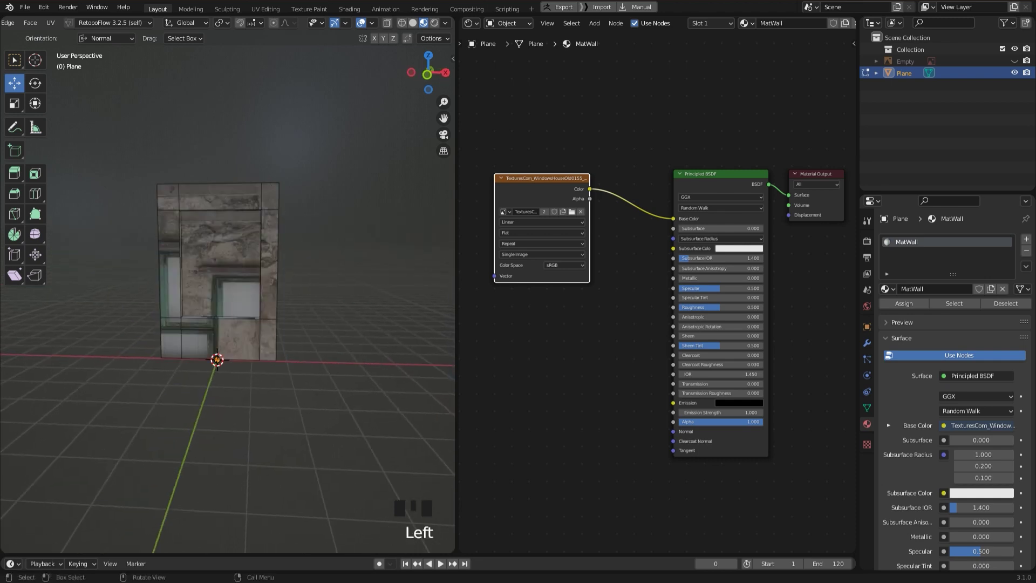
{"action": "middle_click_drag", "start_coordinate": [227, 281], "coordinate": [272, 292]}
{"action": "scroll", "coordinate": [243, 281], "scroll_direction": "up", "scroll_amount": 2}
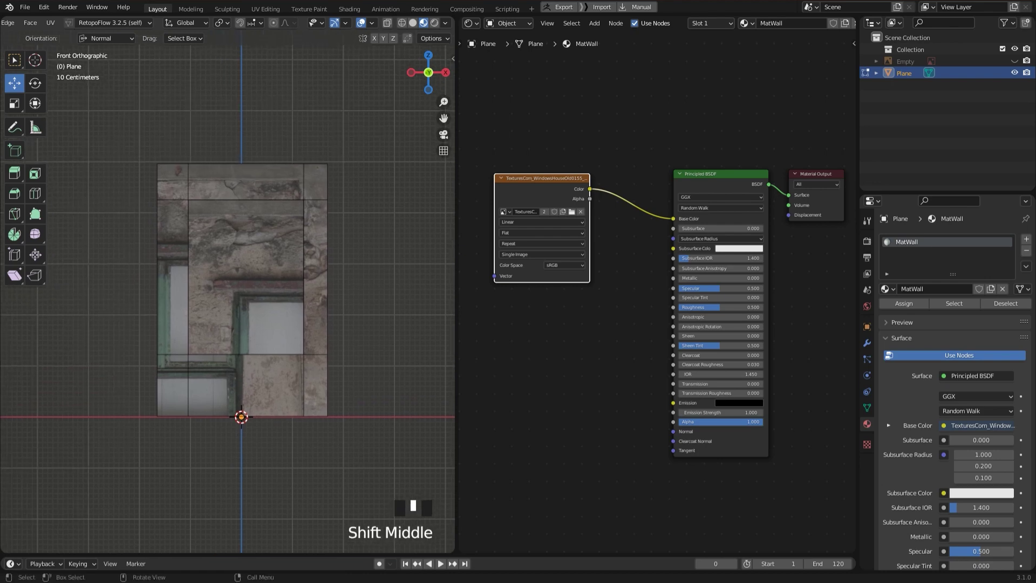
Join the two areas so that the 3D view replaces the Shader Editor
{"action": "right_click", "coordinate": [456, 175]}
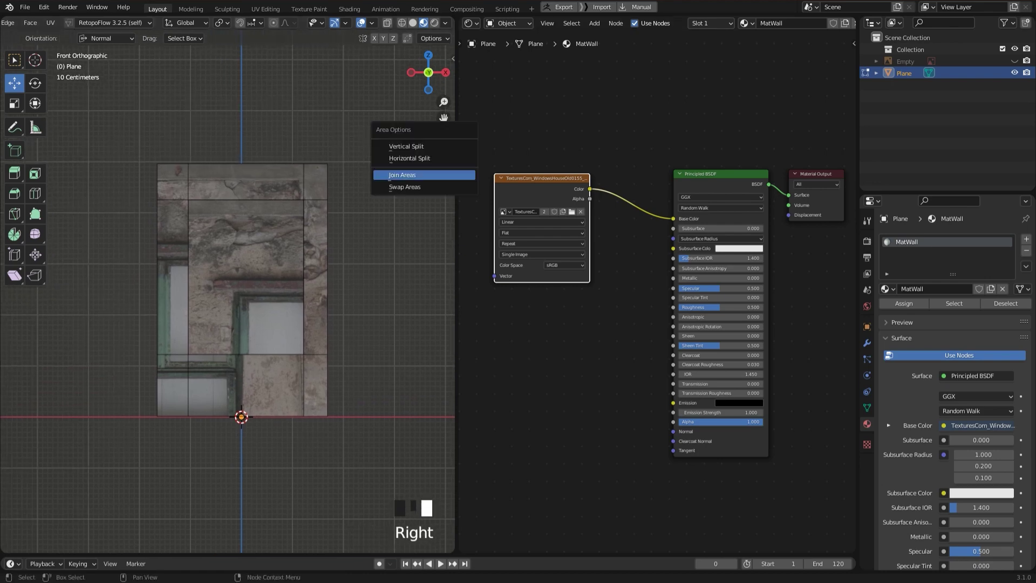
{"action": "left_click", "coordinate": [402, 175]}
{"action": "left_click", "coordinate": [531, 216]}
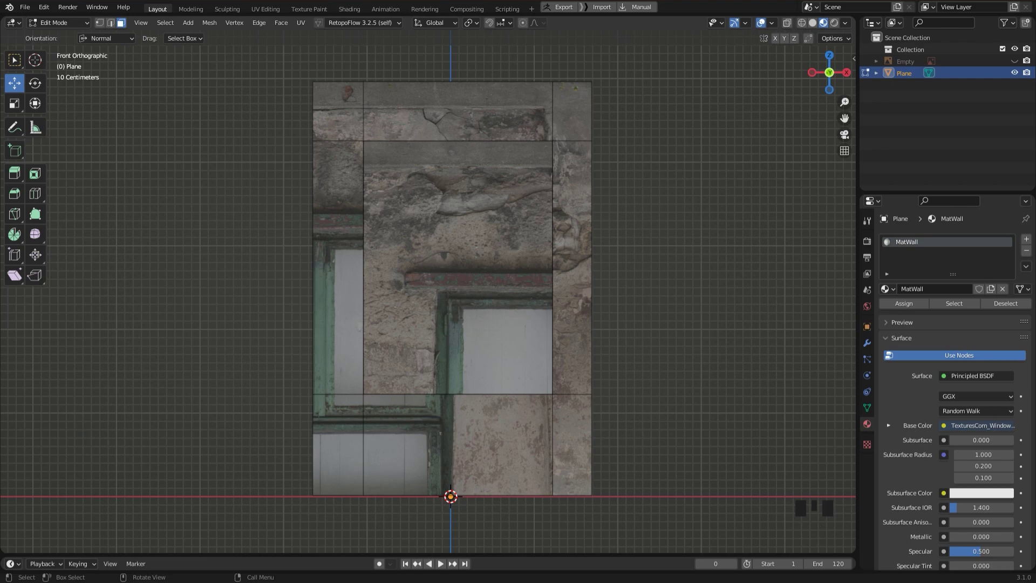
Split the 3D view side by side, open a UV Editor in the new area and select all faces to display their UVs
{"action": "left_click_drag", "start_coordinate": [855, 19], "coordinate": [451, 23]}
{"action": "left_click", "coordinate": [466, 23]}
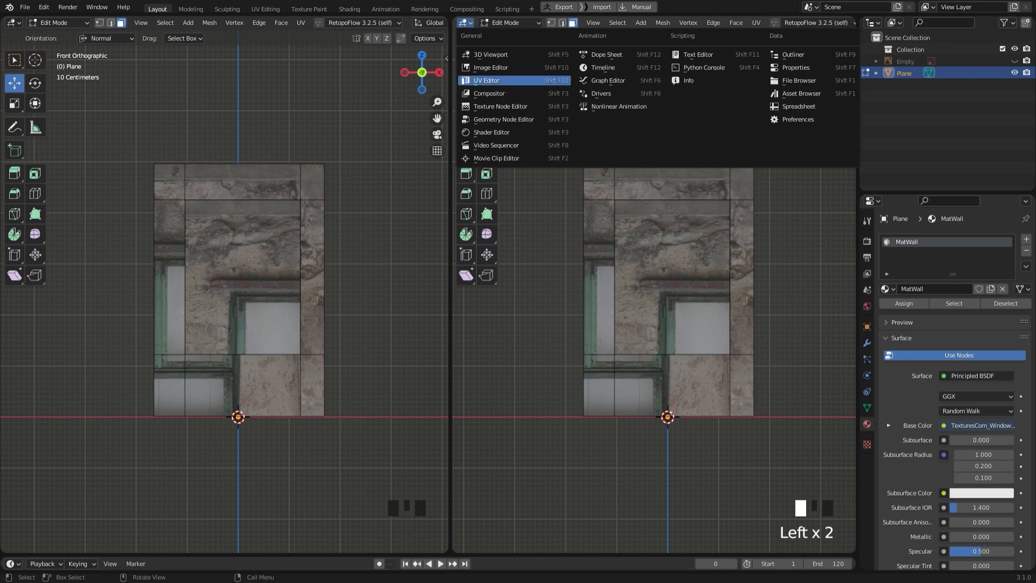
{"action": "left_click", "coordinate": [487, 80]}
{"action": "scroll", "coordinate": [653, 291], "scroll_direction": "down", "scroll_amount": 5}
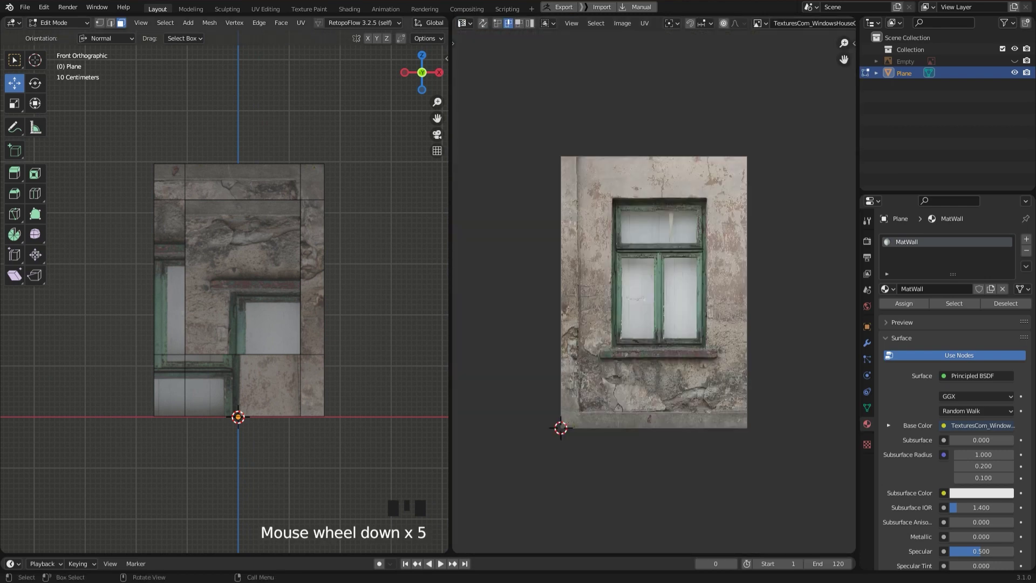
{"action": "key", "text": "a"}
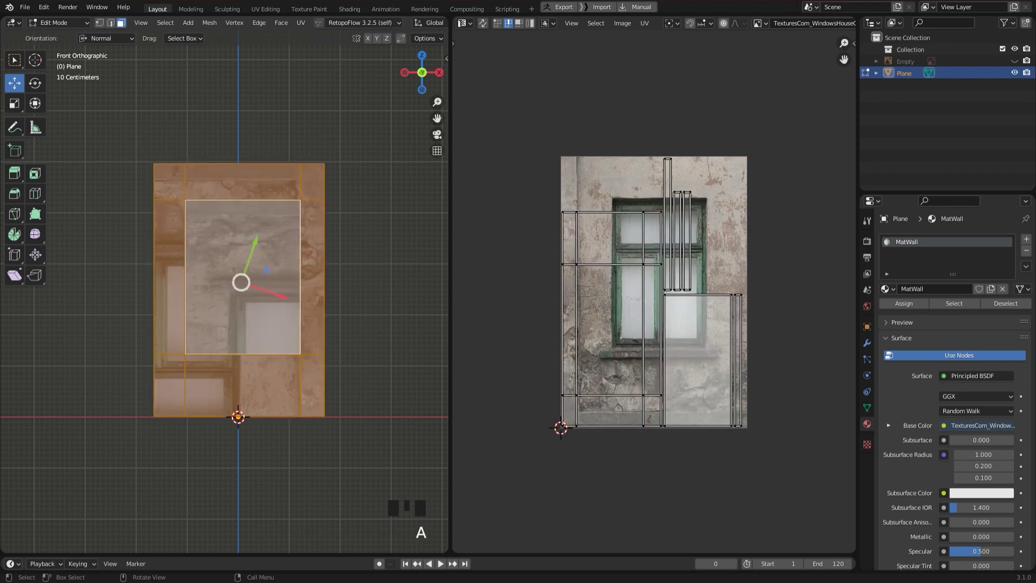
{"action": "scroll", "coordinate": [654, 291], "scroll_direction": "up", "scroll_amount": 1}
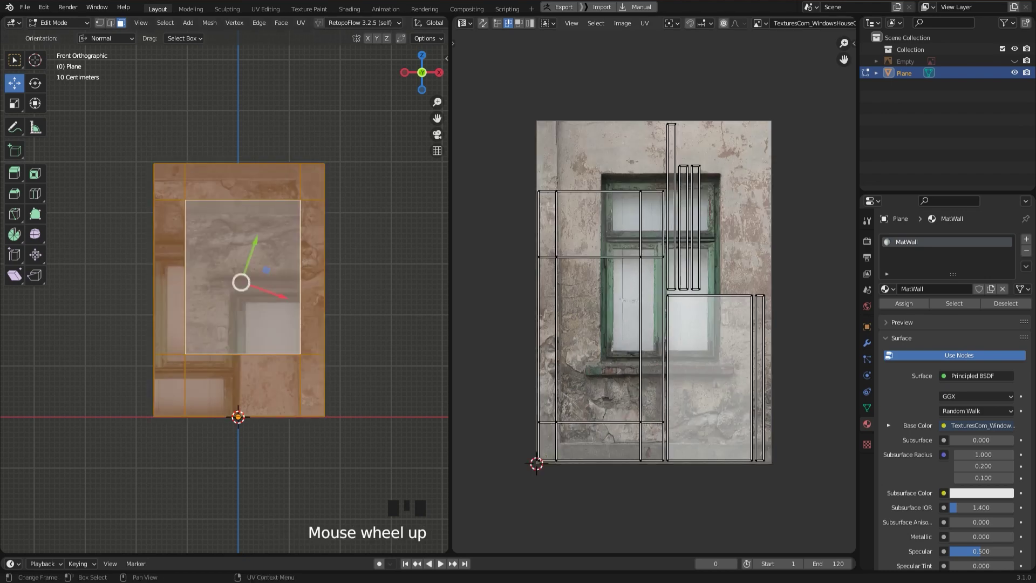
{"action": "scroll", "coordinate": [653, 291], "scroll_direction": "down", "scroll_amount": 2}
{"action": "scroll", "coordinate": [653, 291], "scroll_direction": "up", "scroll_amount": 2}
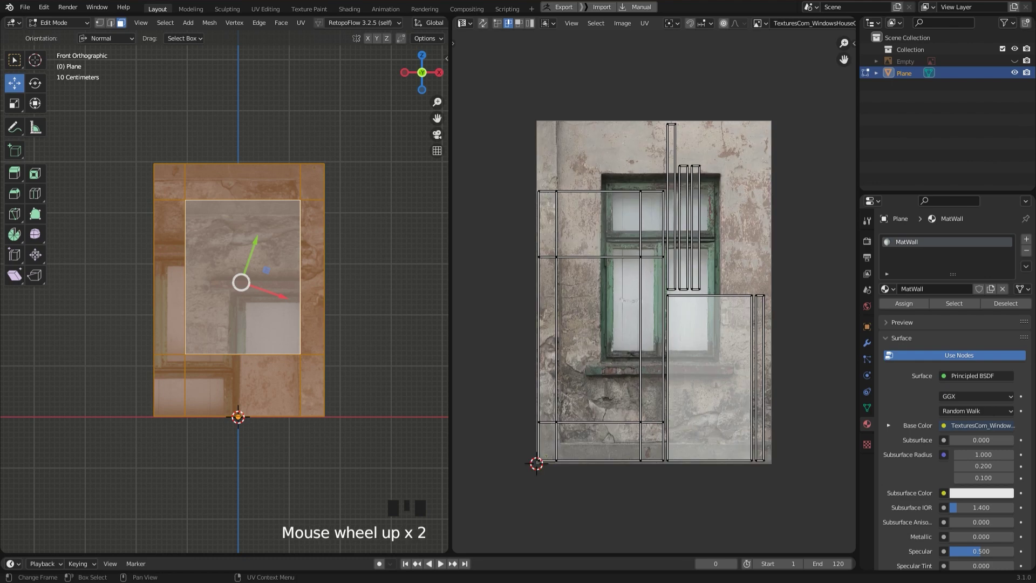
Turn on UV sync selection, and select the recessed face and the wall's upper-left corner face to locate their UVs
{"action": "left_click", "coordinate": [752, 378]}
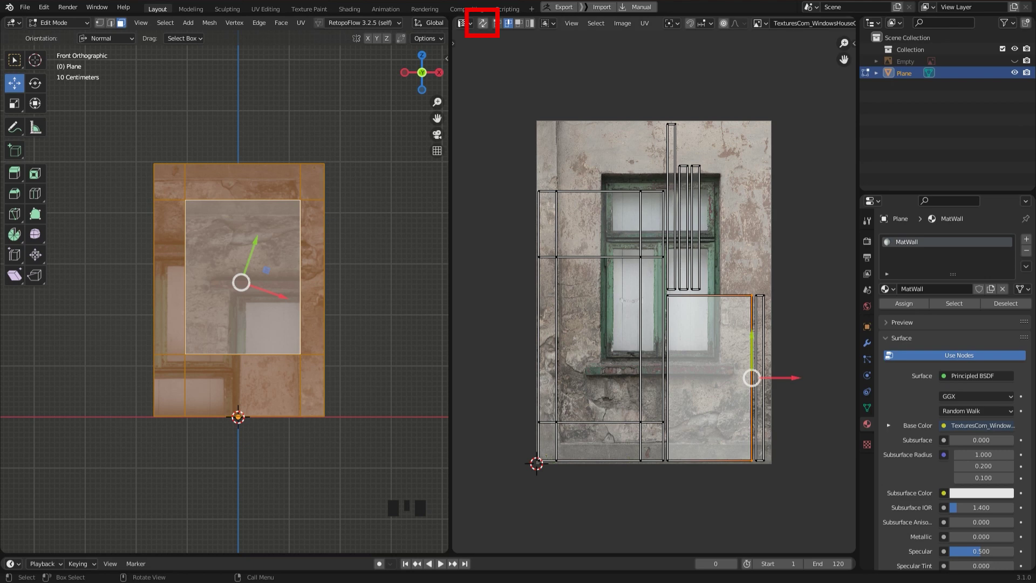
{"action": "left_click", "coordinate": [483, 23]}
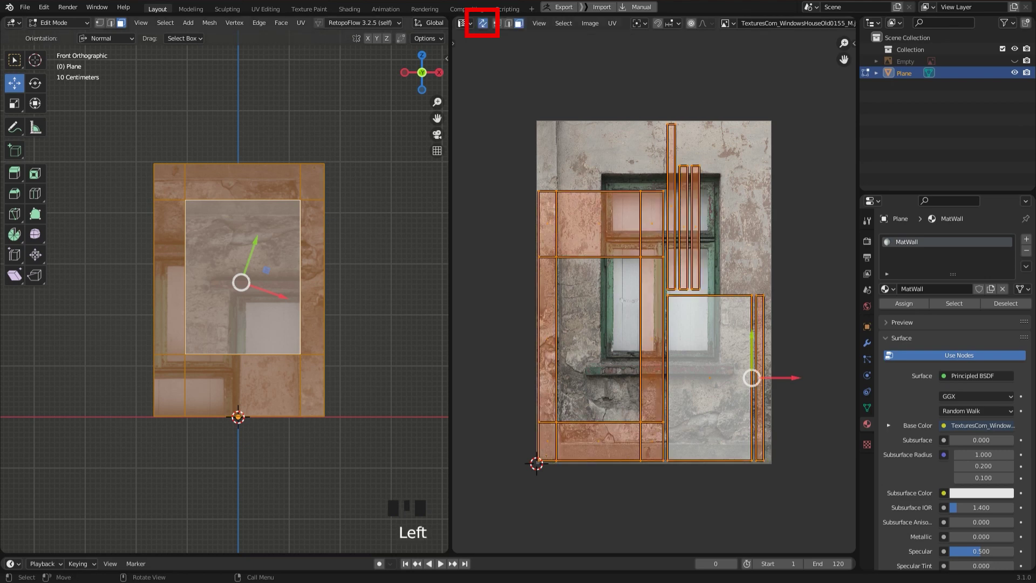
{"action": "left_click", "coordinate": [242, 277]}
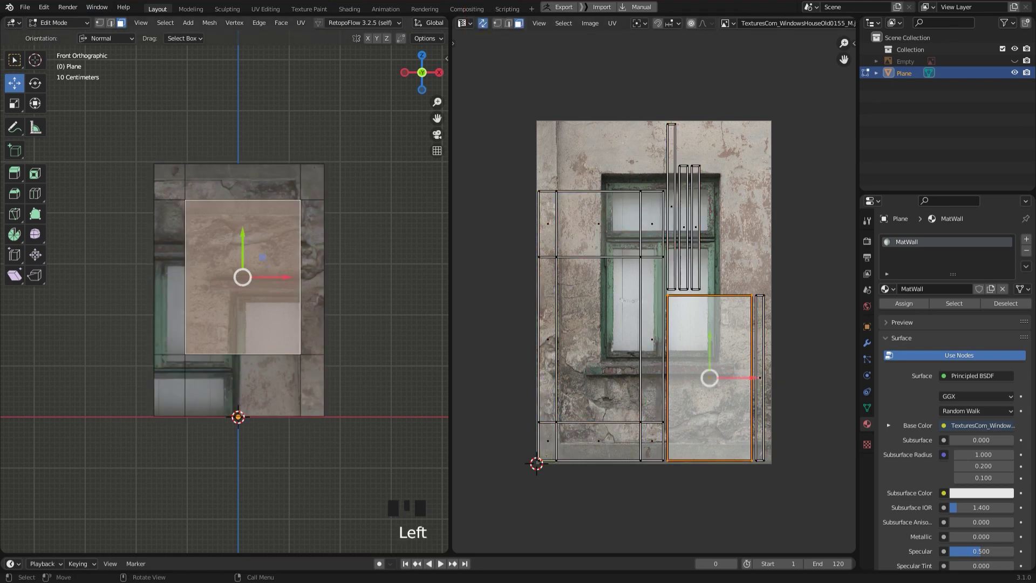
{"action": "left_click", "coordinate": [169, 178]}
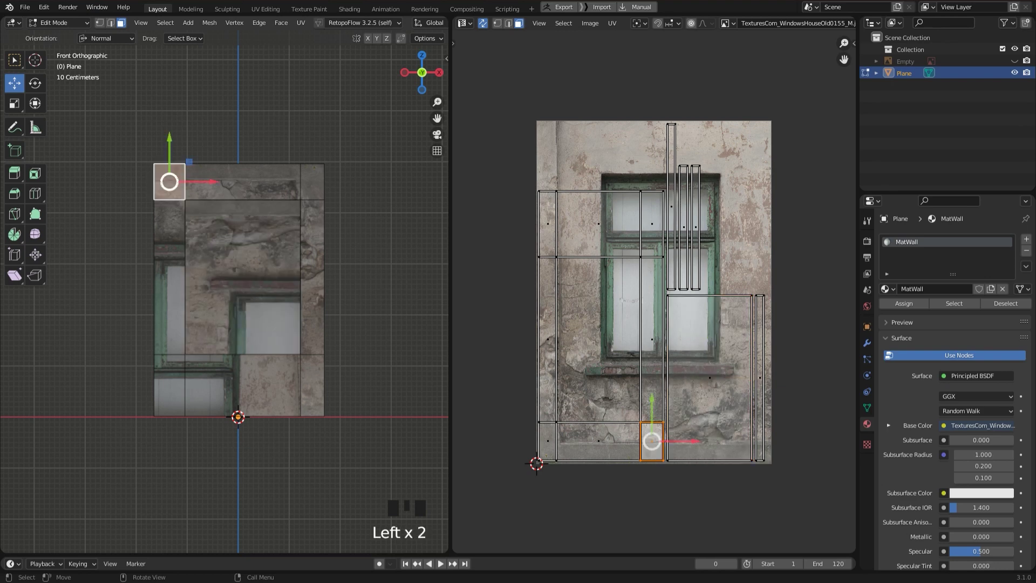
Select the wall's top-middle and upper-right corner faces to locate their UVs, and pick out the linked front-wall UV island
{"action": "left_click", "coordinate": [243, 181]}
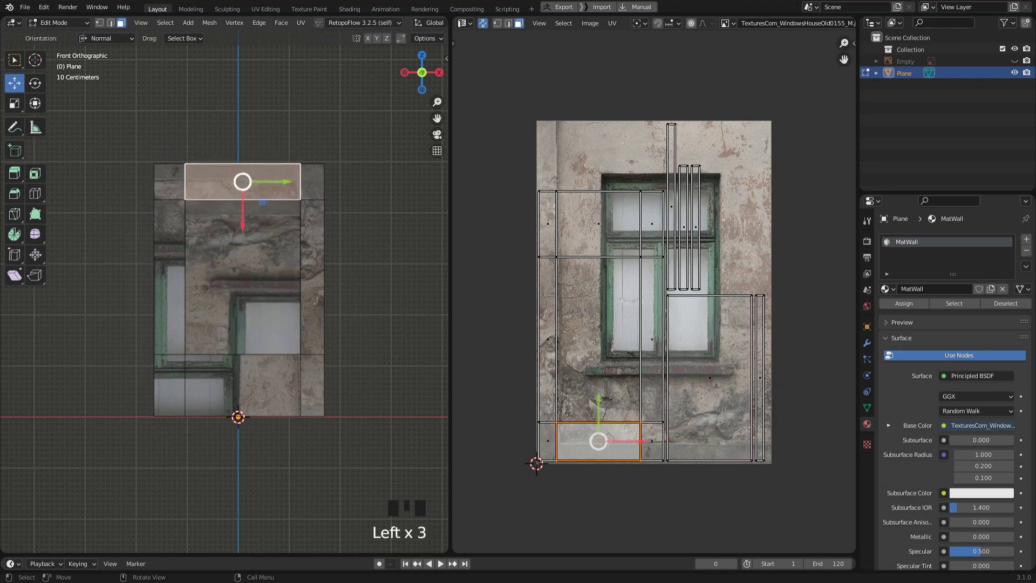
{"action": "left_click", "coordinate": [312, 180]}
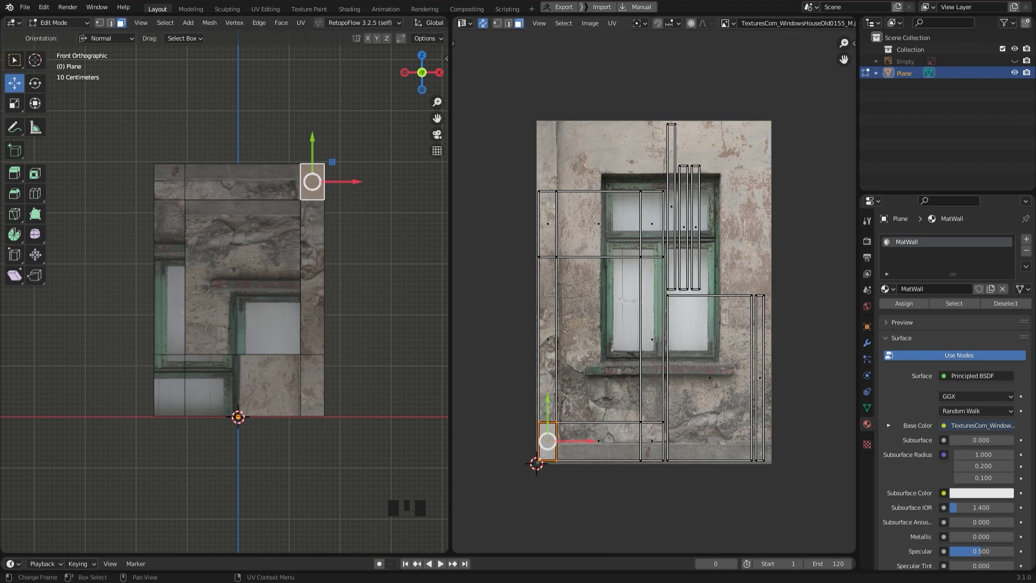
{"action": "key", "text": "l"}
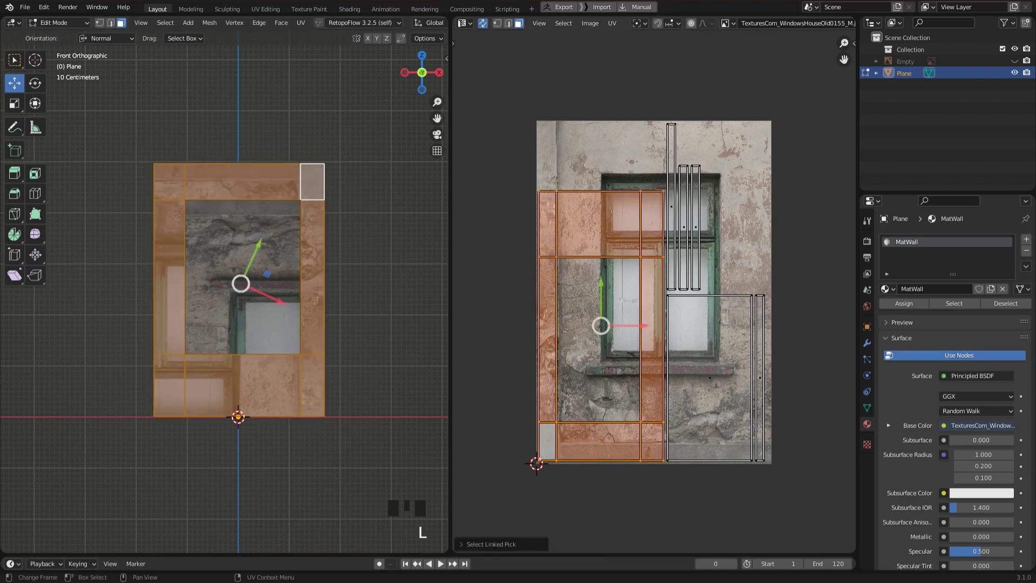
{"action": "key", "text": "r"}
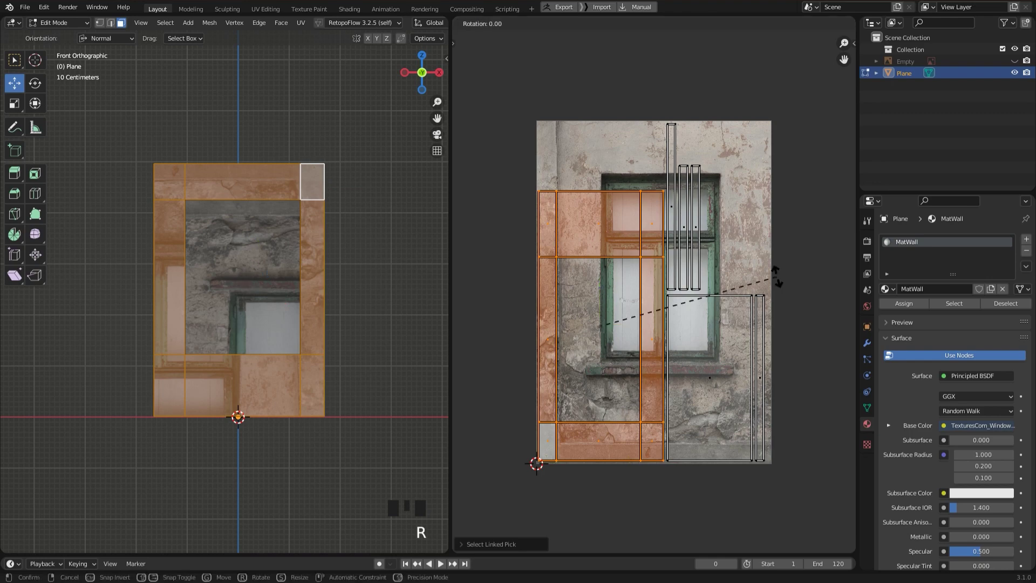
{"action": "key", "text": "Escape"}
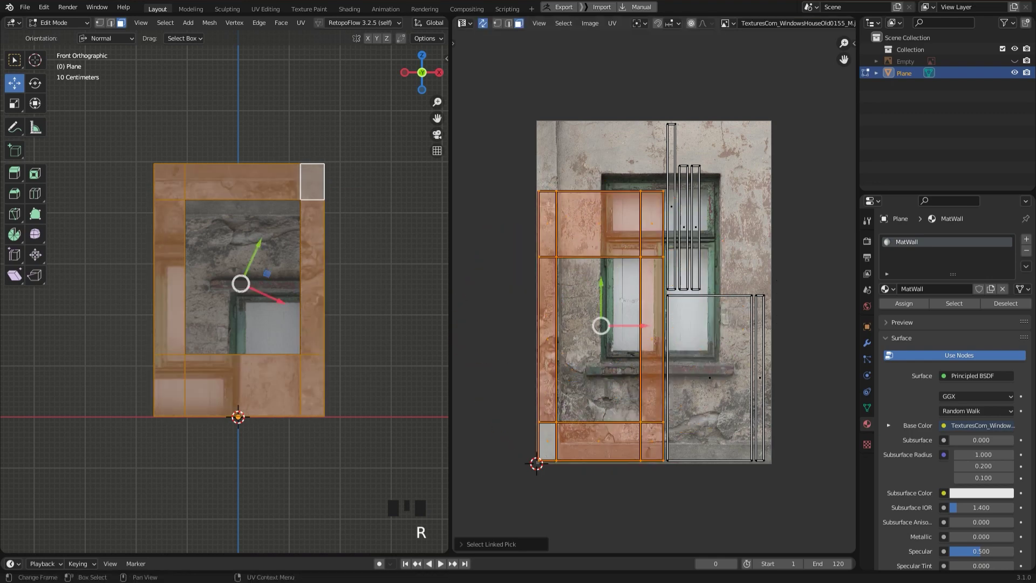
Select all UVs, enlarge them uniformly and move them over the window photo
{"action": "scroll", "coordinate": [654, 291], "scroll_direction": "down", "scroll_amount": 2}
{"action": "scroll", "coordinate": [654, 291], "scroll_direction": "up", "scroll_amount": 1}
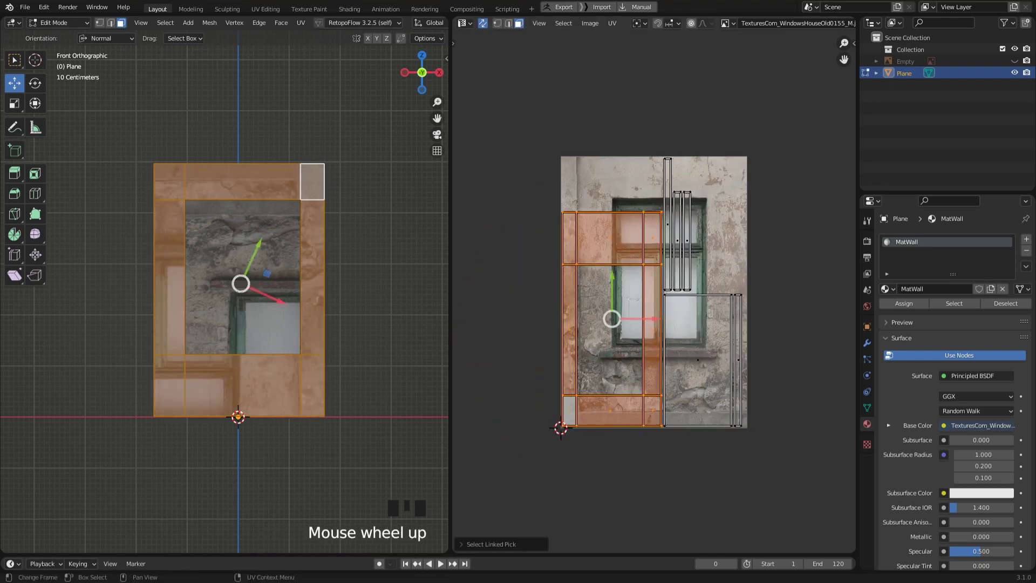
{"action": "key", "text": "a"}
{"action": "key", "text": "s"}
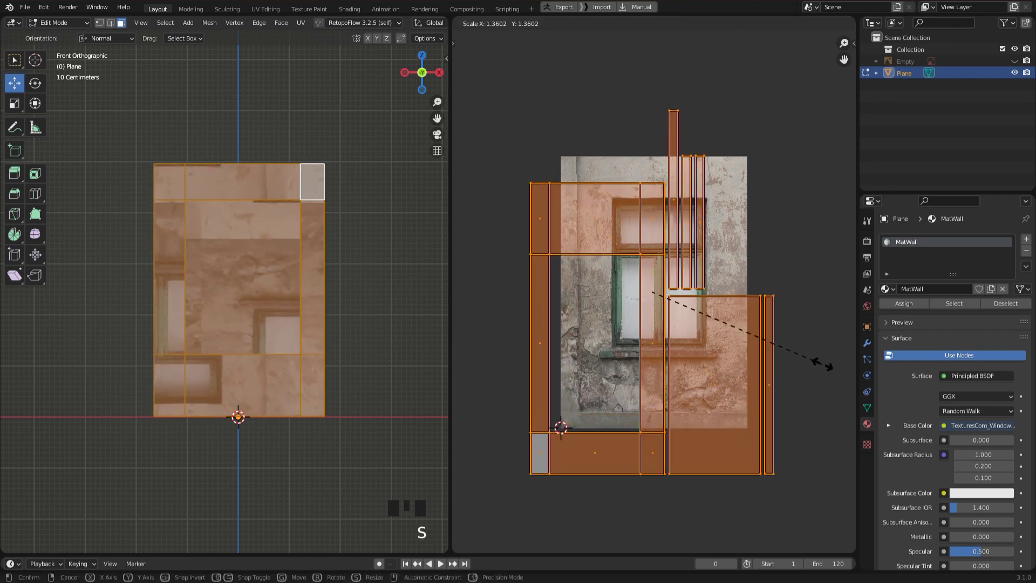
{"action": "left_click", "coordinate": [849, 375]}
{"action": "key", "text": "g"}
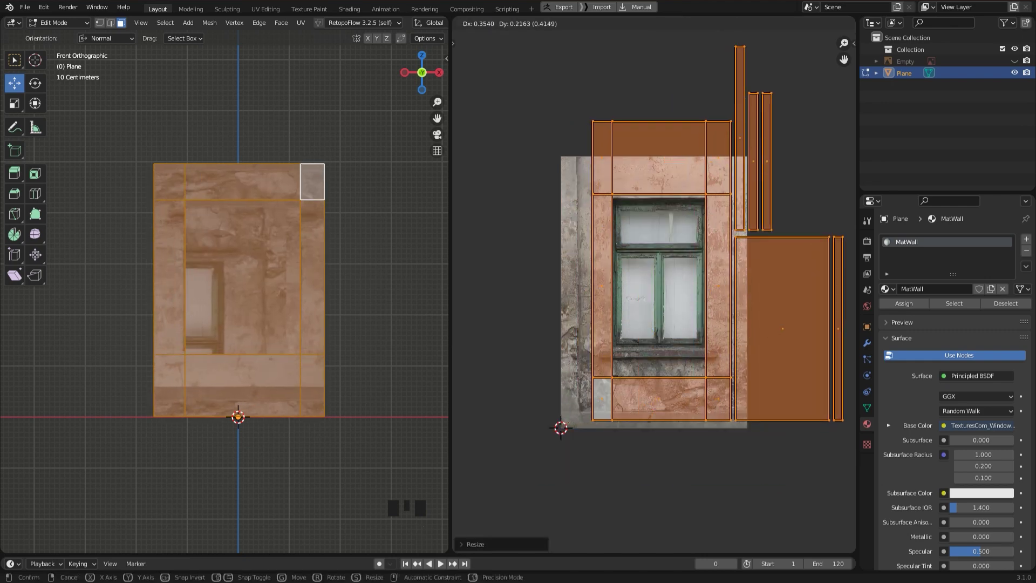
{"action": "left_click", "coordinate": [511, 317]}
Widen all UVs along X, shift them over the photo and shrink them slightly so the front-wall island surrounds the window
{"action": "key", "text": "s"}
{"action": "key", "text": "x"}
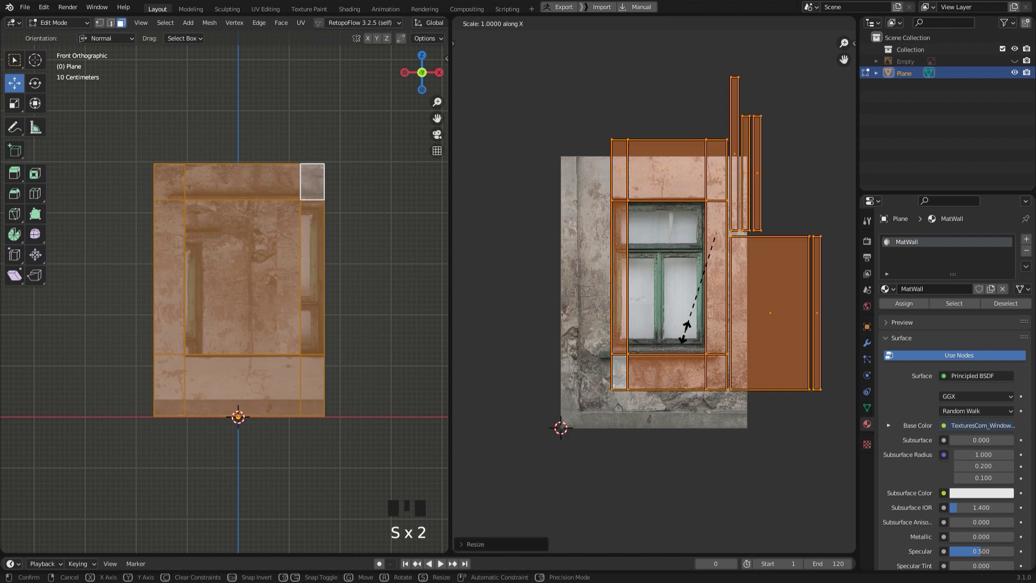
{"action": "left_click", "coordinate": [593, 351]}
{"action": "key", "text": "g"}
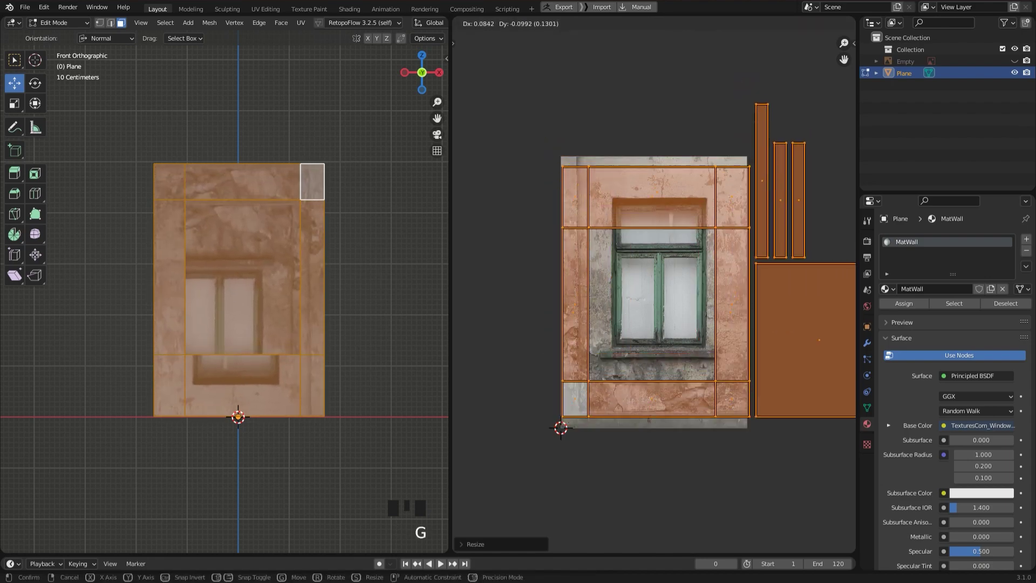
{"action": "left_click", "coordinate": [798, 407]}
{"action": "key", "text": "s"}
{"action": "key", "text": "Return"}
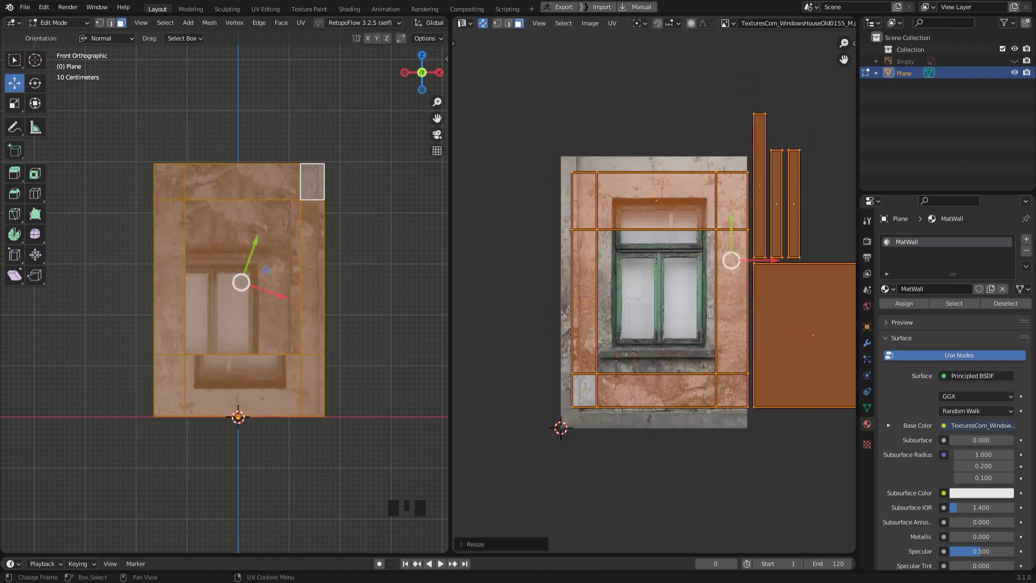
Rotate all UVs half a turn to stand the wall upright, and move the front-wall island back over the photo
{"action": "key", "text": "r"}
{"action": "key", "text": "Return"}
{"action": "key", "text": "g"}
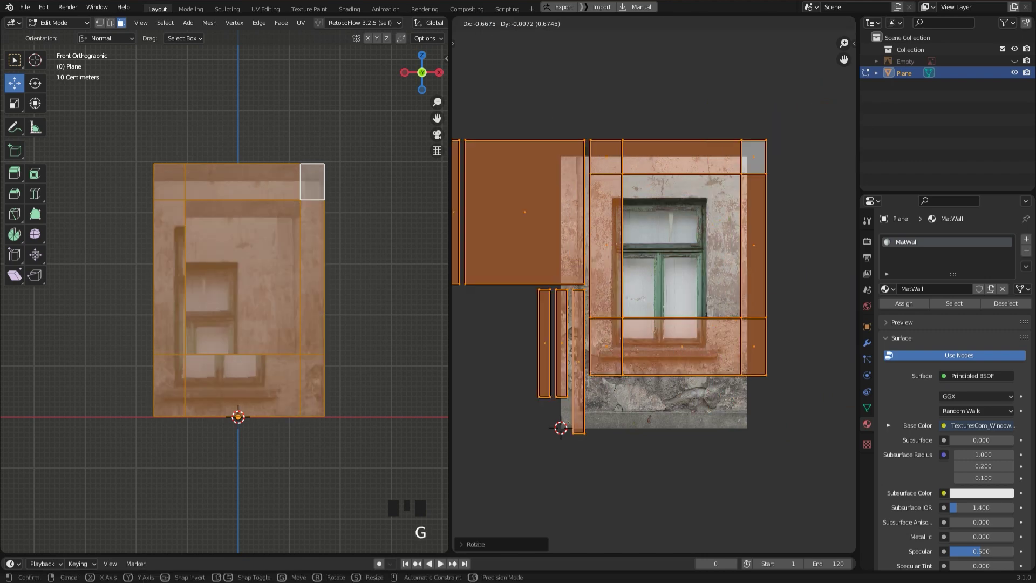
{"action": "key", "text": "Return"}
Scale and reposition all UVs until the front-wall island fits the width of the photo
{"action": "key", "text": "s"}
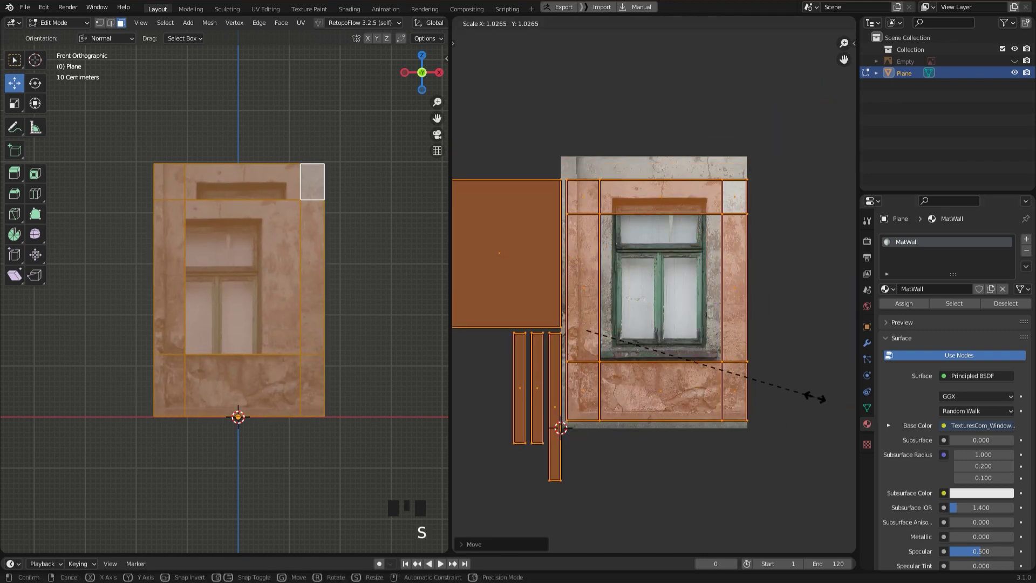
{"action": "key", "text": "Return"}
{"action": "key", "text": "g"}
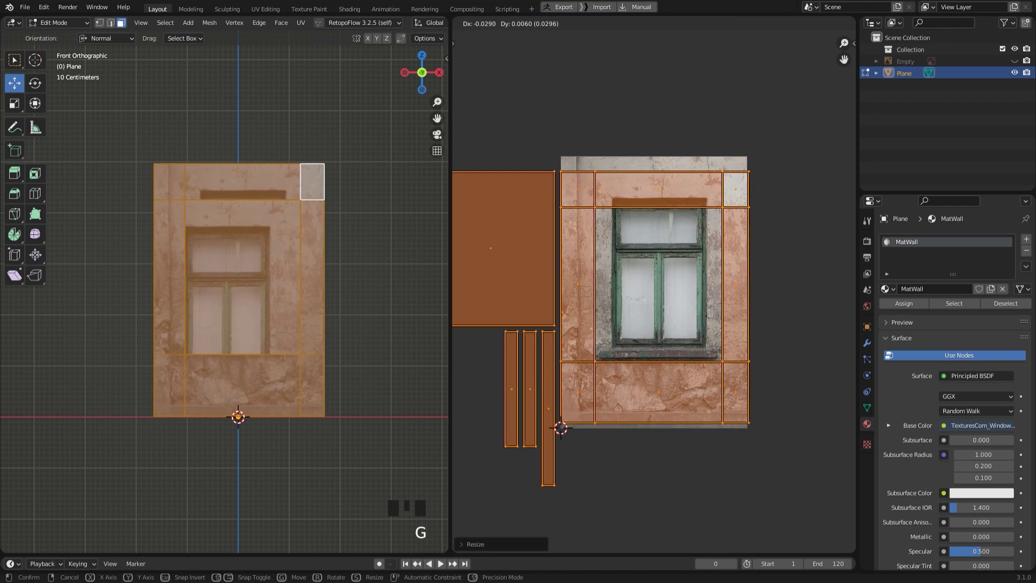
{"action": "key", "text": "Return"}
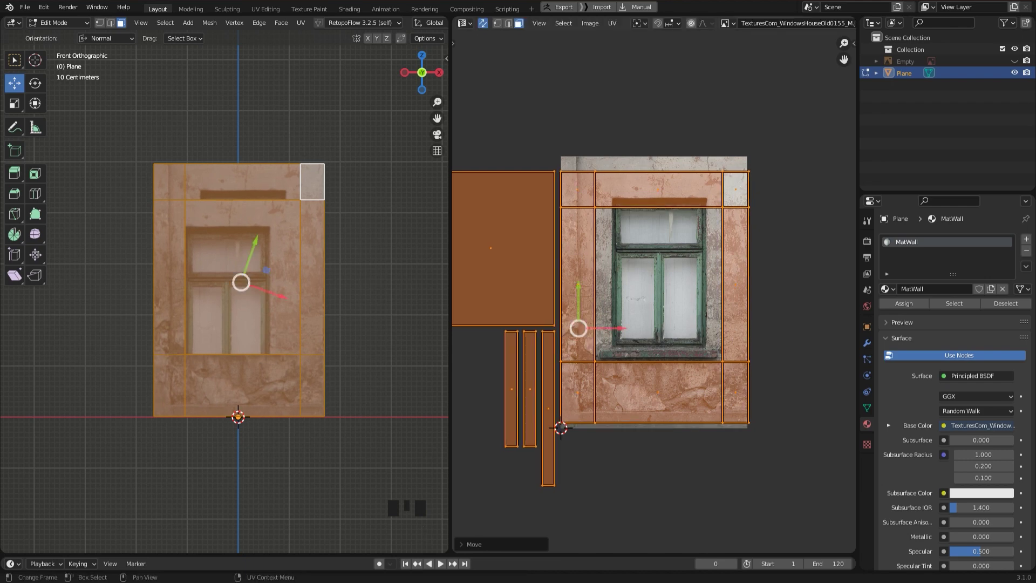
{"action": "key", "text": "s"}
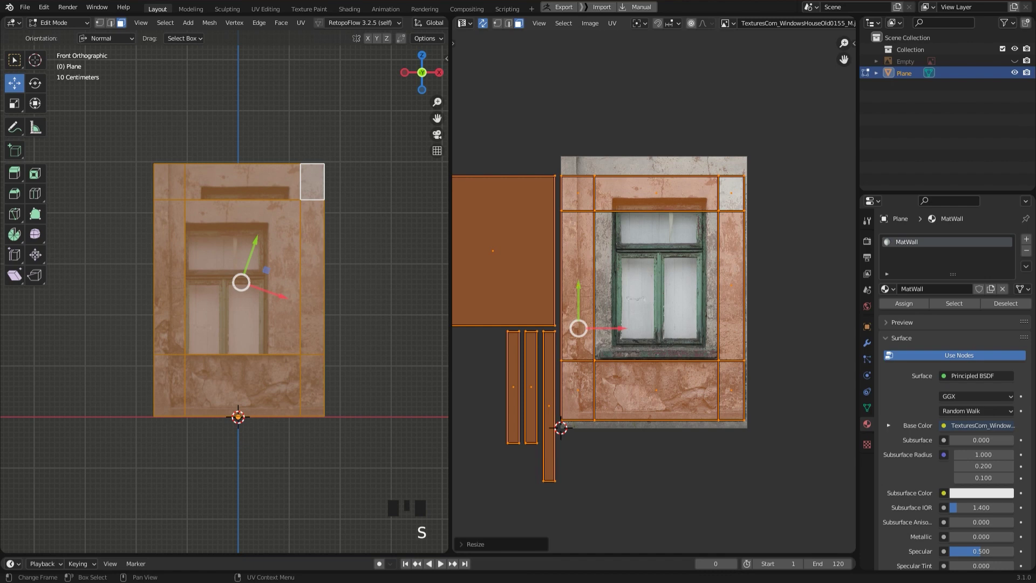
{"action": "key", "text": "Return"}
{"action": "key", "text": "g"}
{"action": "key", "text": "Return"}
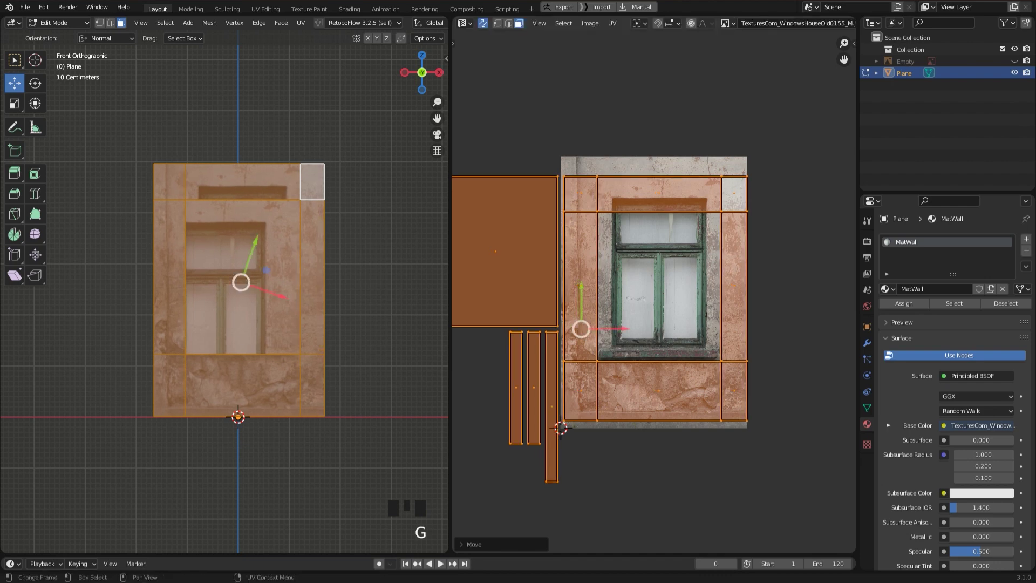
Stretch all UVs along Y by about 1.11 and move them so the front-wall island covers the photo's height
{"action": "key", "text": "s"}
{"action": "key", "text": "y"}
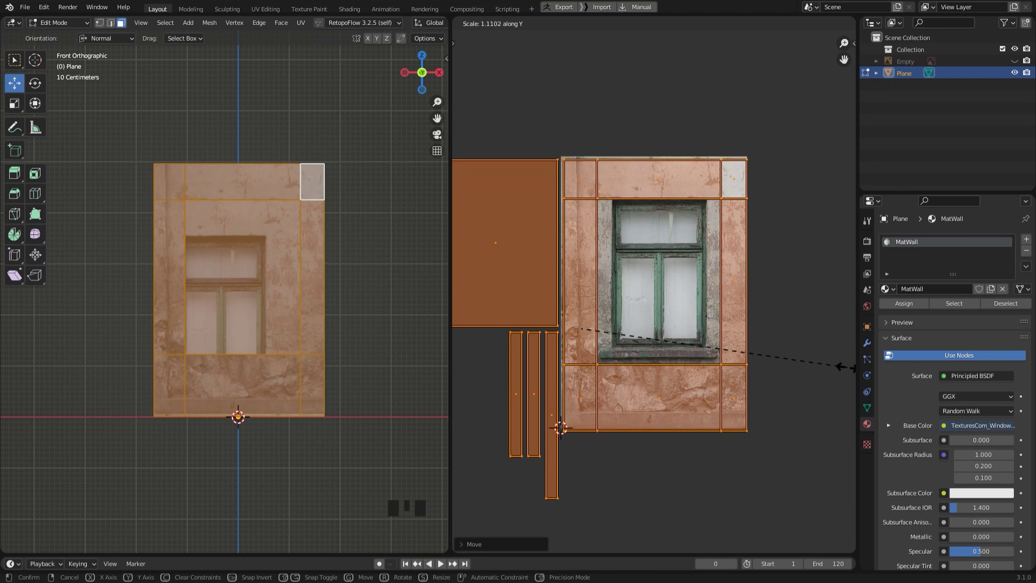
{"action": "key", "text": "Return"}
{"action": "key", "text": "g"}
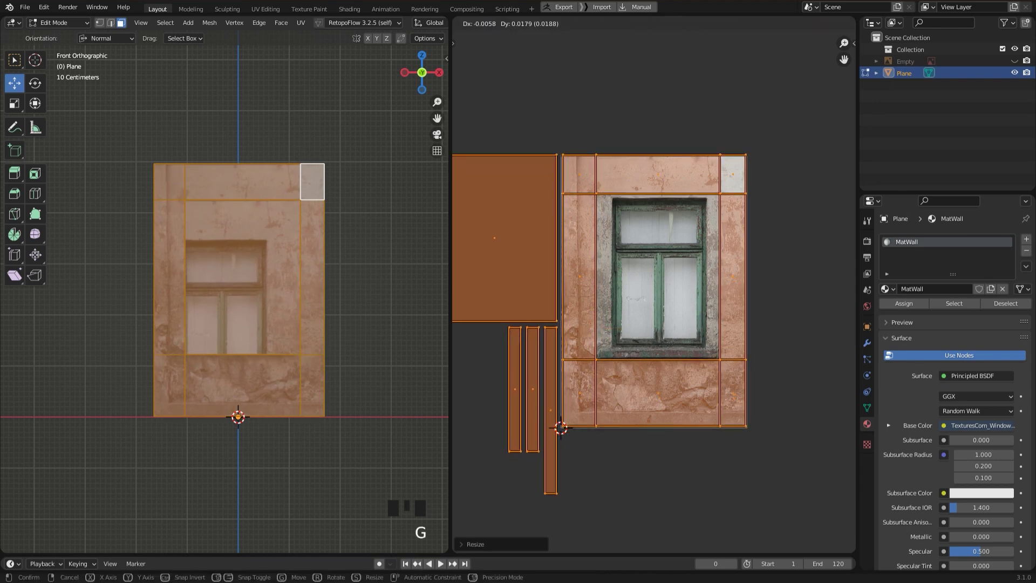
{"action": "left_click", "coordinate": [819, 377]}
Scale all UVs uniformly by about 0.98 and nudge them to keep the front-wall island inside the photo's edges
{"action": "key", "text": "s"}
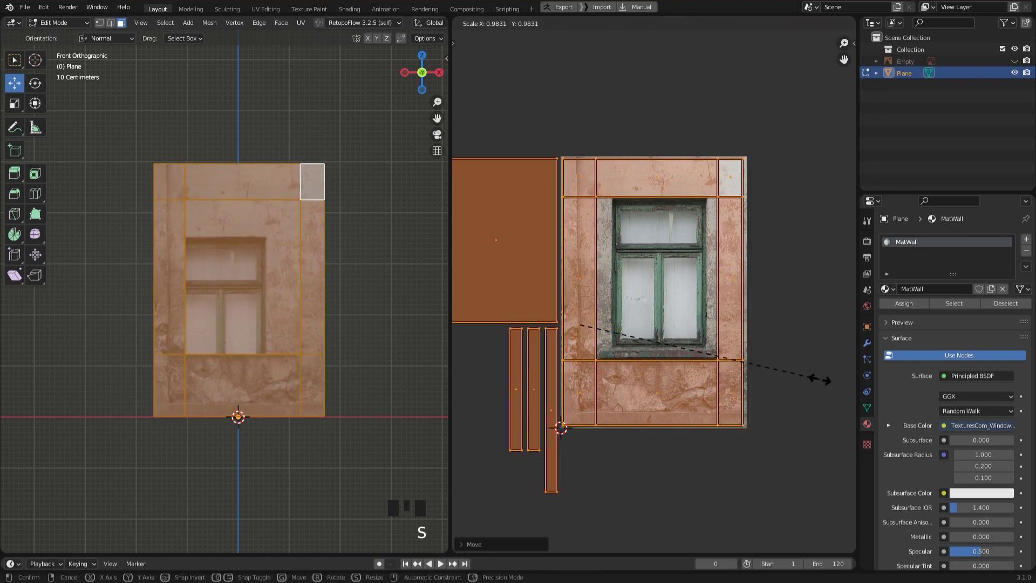
{"action": "left_click", "coordinate": [818, 377]}
{"action": "scroll", "coordinate": [817, 377], "scroll_direction": "up", "scroll_amount": 1}
{"action": "left_click_drag", "start_coordinate": [602, 334], "coordinate": [605, 334]}
{"action": "left_click_drag", "start_coordinate": [563, 291], "coordinate": [563, 290]}
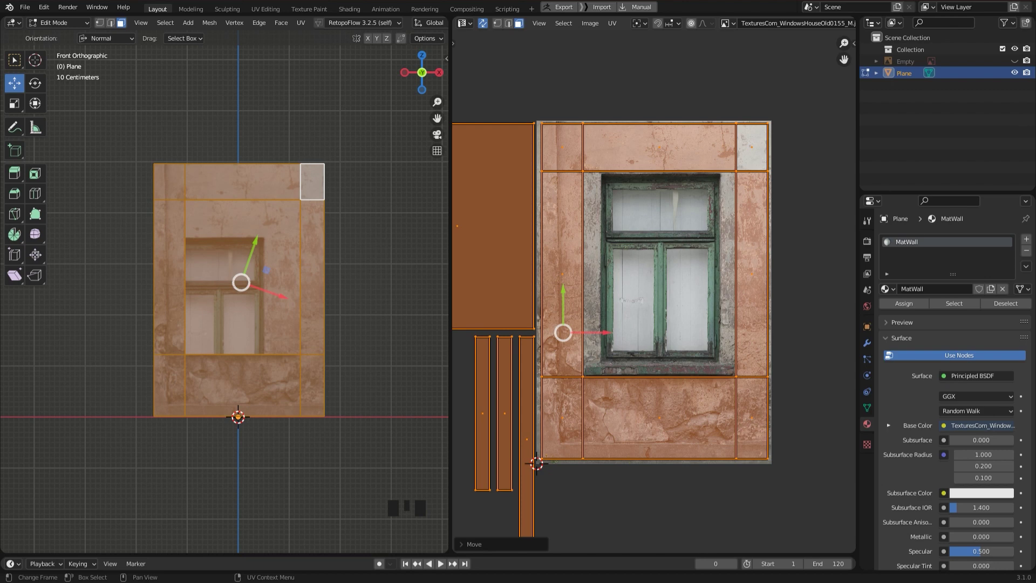
Select the recessed window face and move its UVs onto the window in the photo
{"action": "scroll", "coordinate": [235, 273], "scroll_direction": "down", "scroll_amount": 3}
{"action": "left_click", "coordinate": [235, 273]}
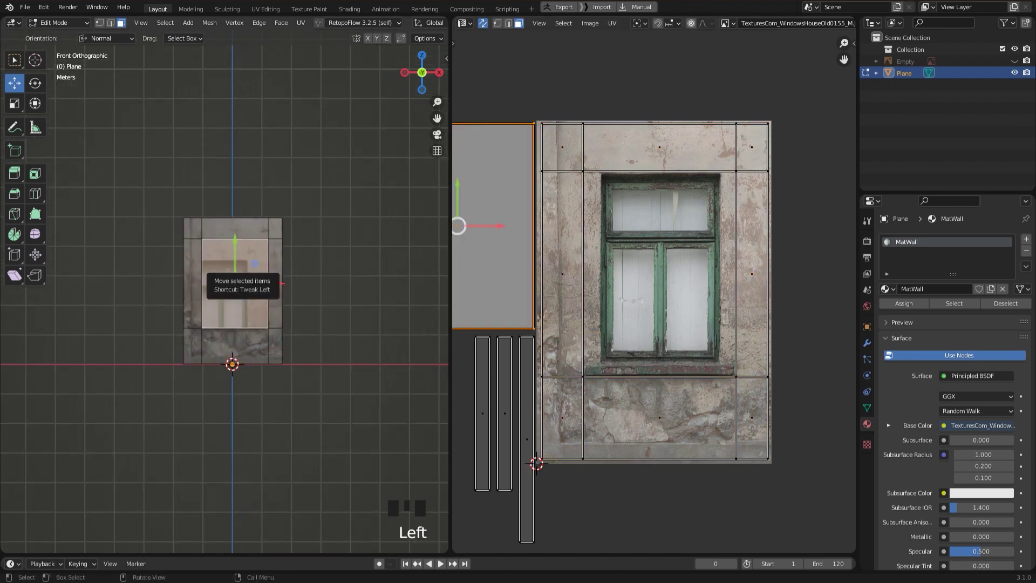
{"action": "left_click", "coordinate": [235, 279]}
{"action": "scroll", "coordinate": [539, 242], "scroll_direction": "down", "scroll_amount": 2}
{"action": "scroll", "coordinate": [539, 243], "scroll_direction": "up", "scroll_amount": 1}
{"action": "left_click_drag", "start_coordinate": [536, 240], "coordinate": [680, 240]}
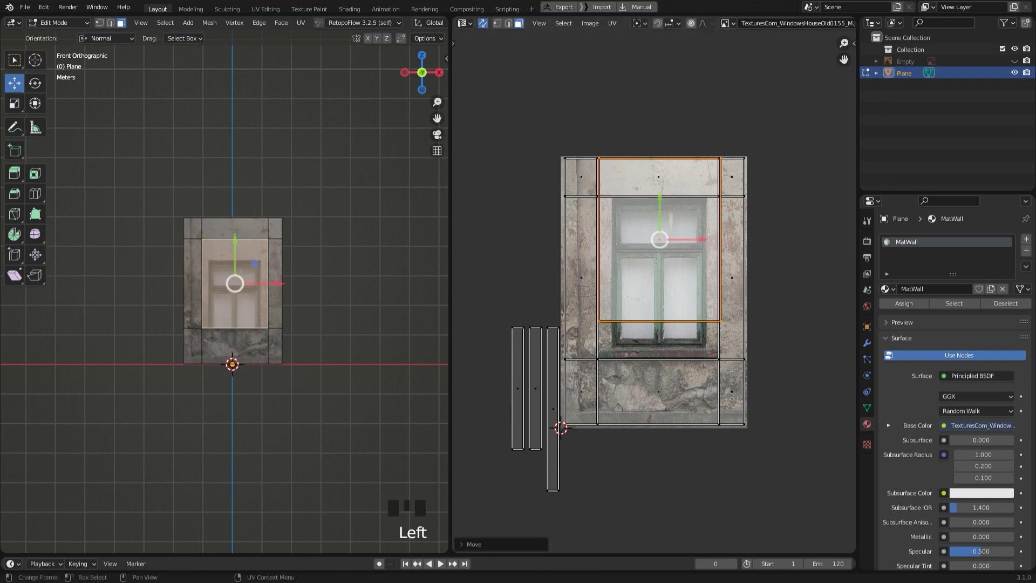
{"action": "left_click_drag", "start_coordinate": [660, 206], "coordinate": [660, 240]}
Scale the recessed face's UVs to about 0.75, adjust their width, and stretch them about 1.23 along Y to match the window frame
{"action": "key", "text": "s"}
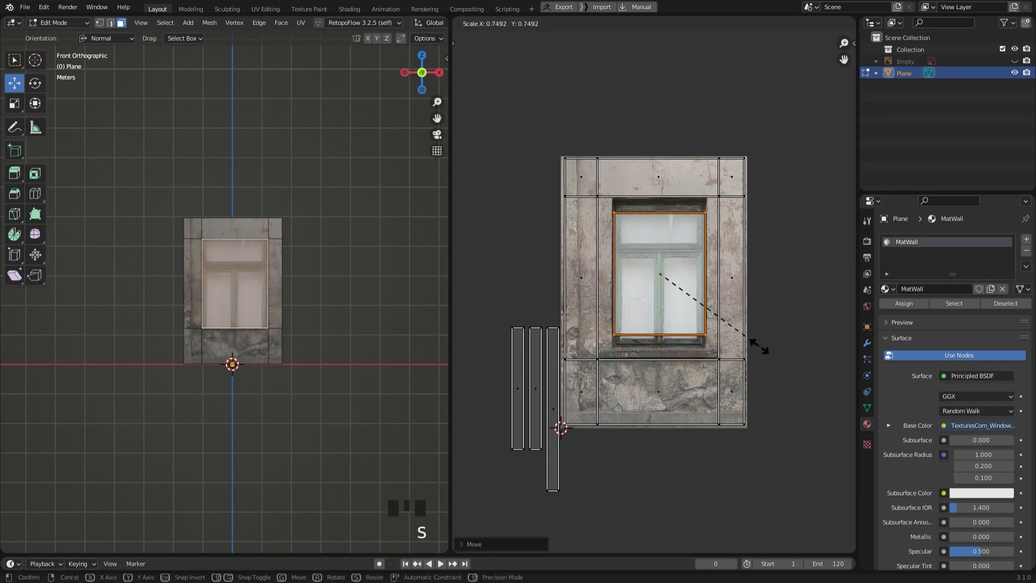
{"action": "left_click", "coordinate": [753, 348]}
{"action": "scroll", "coordinate": [753, 348], "scroll_direction": "up", "scroll_amount": 1}
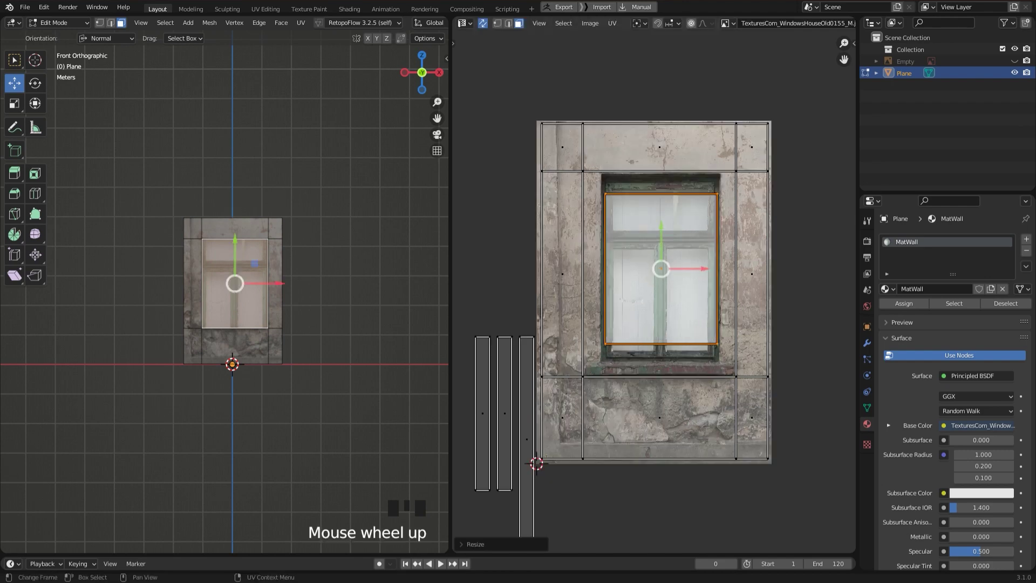
{"action": "key", "text": "s"}
{"action": "key", "text": "x"}
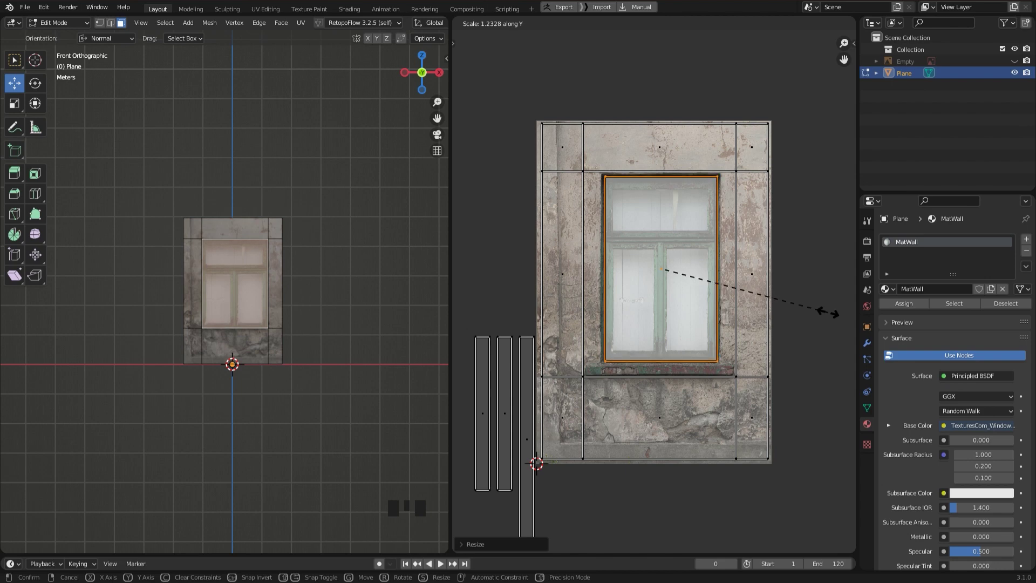
{"action": "left_click", "coordinate": [826, 312]}
Select the recess's left and right side faces in turn and move their UV strips onto the plaster beside the window
{"action": "scroll", "coordinate": [346, 302], "scroll_direction": "up", "scroll_amount": 3}
{"action": "mouse_move", "coordinate": [346, 302]}
{"action": "middle_mouse_down"}
{"action": "mouse_move", "coordinate": [308, 307]}
{"action": "mouse_move", "coordinate": [365, 305]}
{"action": "middle_mouse_up"}
{"action": "left_click", "coordinate": [365, 305]}
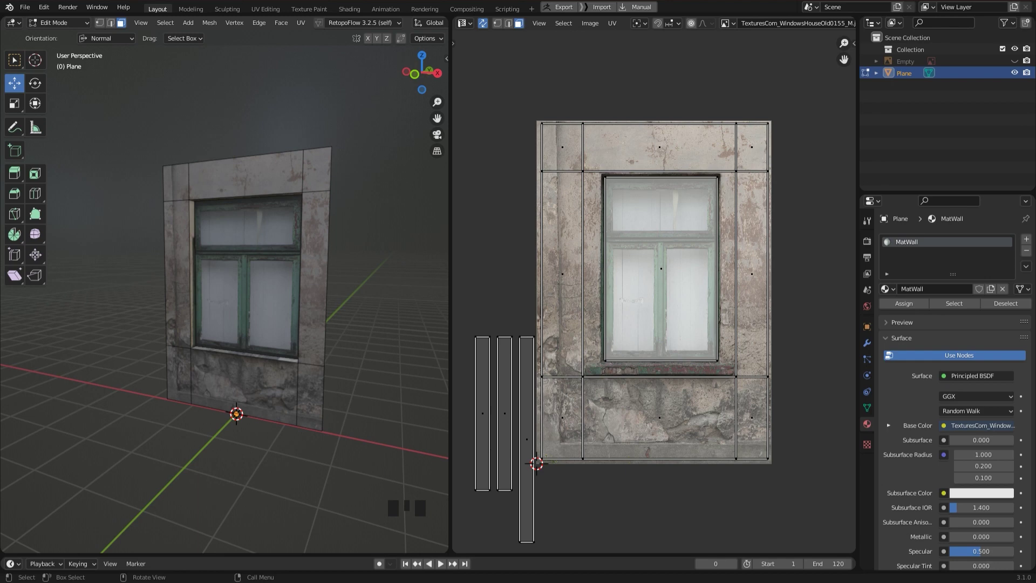
{"action": "left_click", "coordinate": [193, 275]}
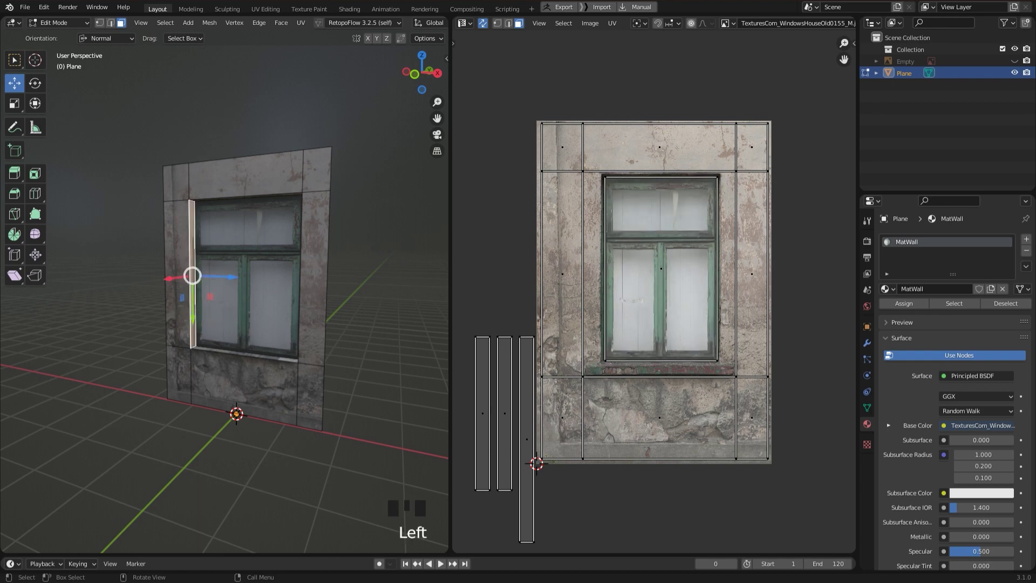
{"action": "scroll", "coordinate": [654, 292], "scroll_direction": "down", "scroll_amount": 2}
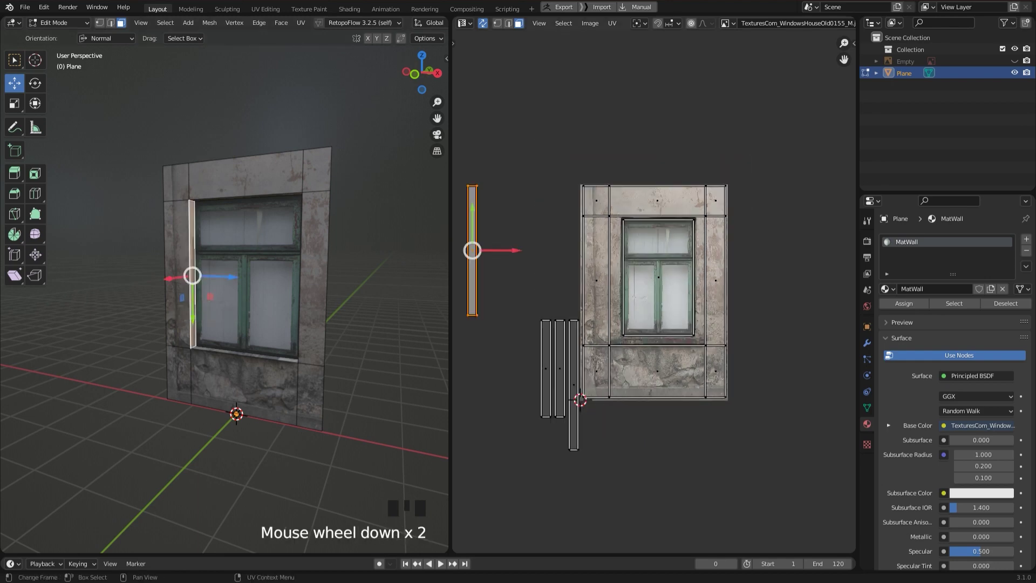
{"action": "left_click_drag", "start_coordinate": [502, 250], "coordinate": [602, 258]}
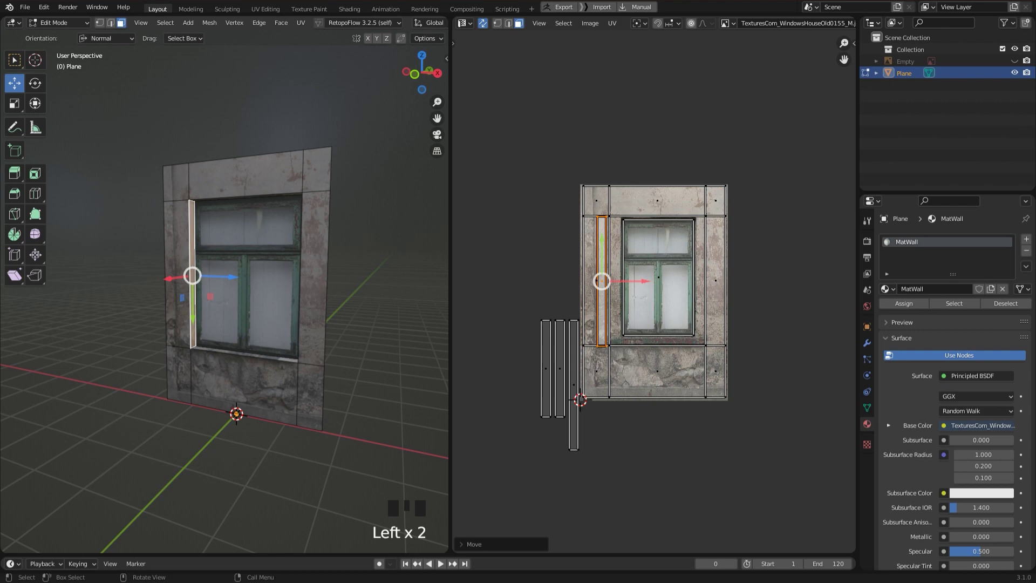
{"action": "left_click", "coordinate": [574, 378]}
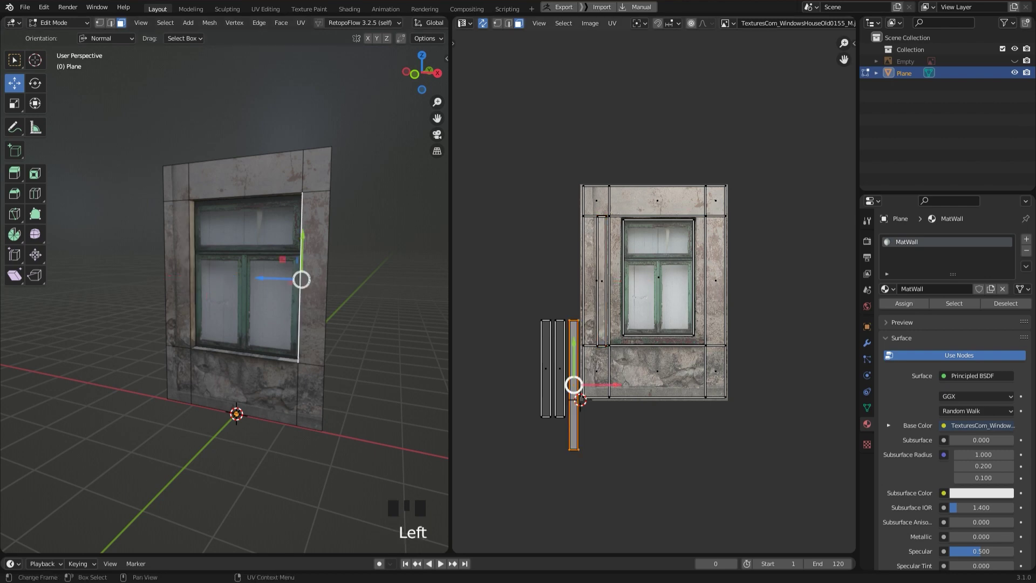
{"action": "left_click_drag", "start_coordinate": [594, 386], "coordinate": [712, 281]}
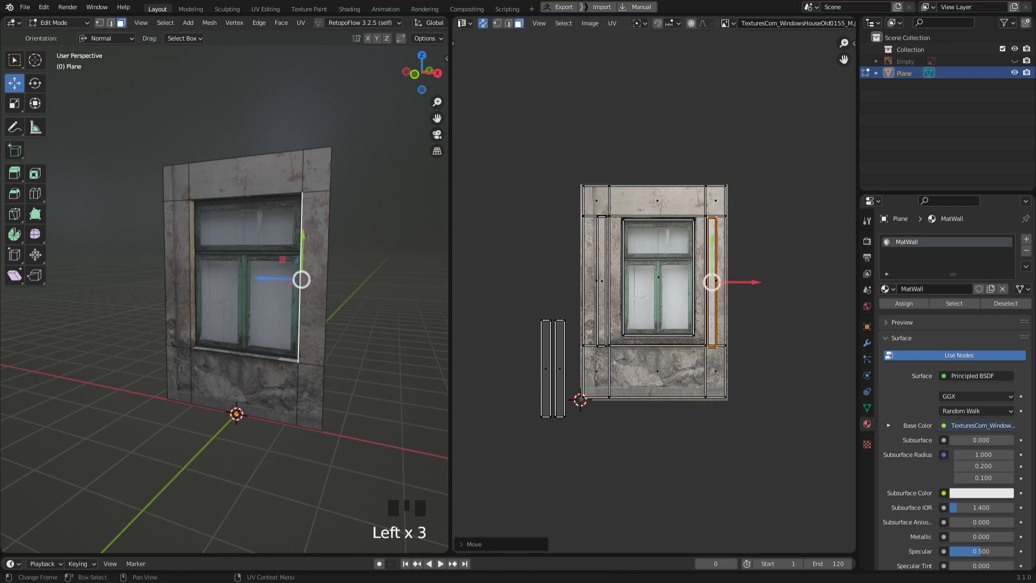
Move the recess's bottom face UV strip beneath the window, rotate it to horizontal and align it just below the sill
{"action": "left_click", "coordinate": [560, 367]}
{"action": "left_click_drag", "start_coordinate": [560, 367], "coordinate": [659, 368]}
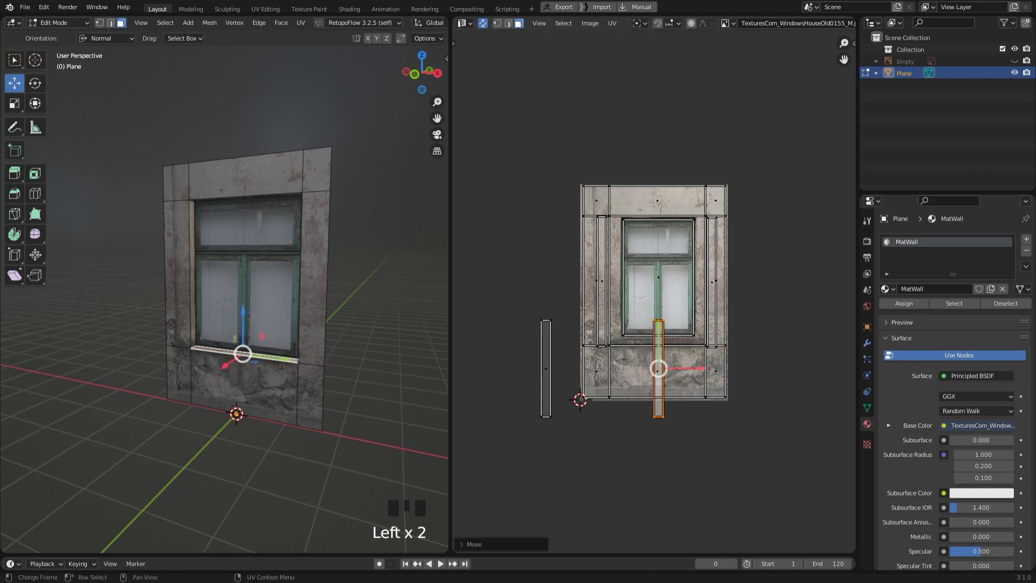
{"action": "key", "text": "r"}
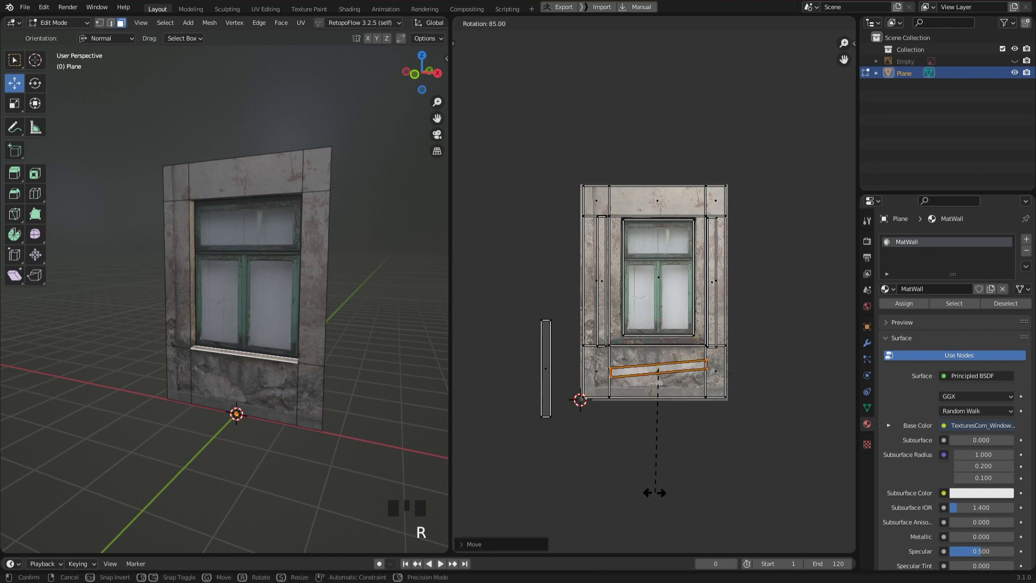
{"action": "left_click", "coordinate": [648, 495]}
{"action": "left_click_drag", "start_coordinate": [659, 340], "coordinate": [659, 322]}
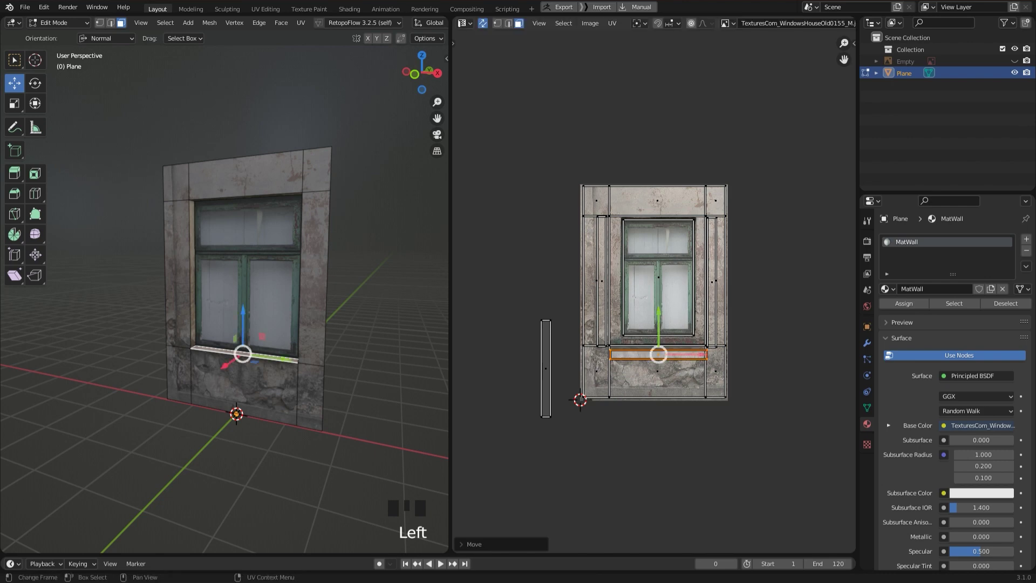
Move the recess's top face UV strip above the window, rotate it to horizontal and align it on the plaster over the frame
{"action": "left_click", "coordinate": [546, 369]}
{"action": "left_click_drag", "start_coordinate": [545, 340], "coordinate": [658, 226]}
{"action": "key", "text": "r"}
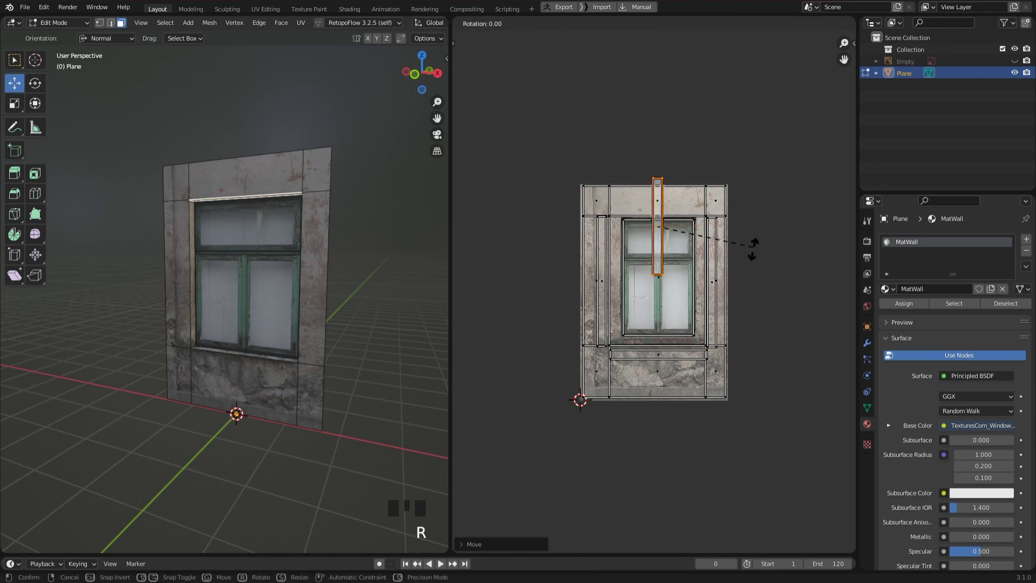
{"action": "left_click", "coordinate": [620, 352]}
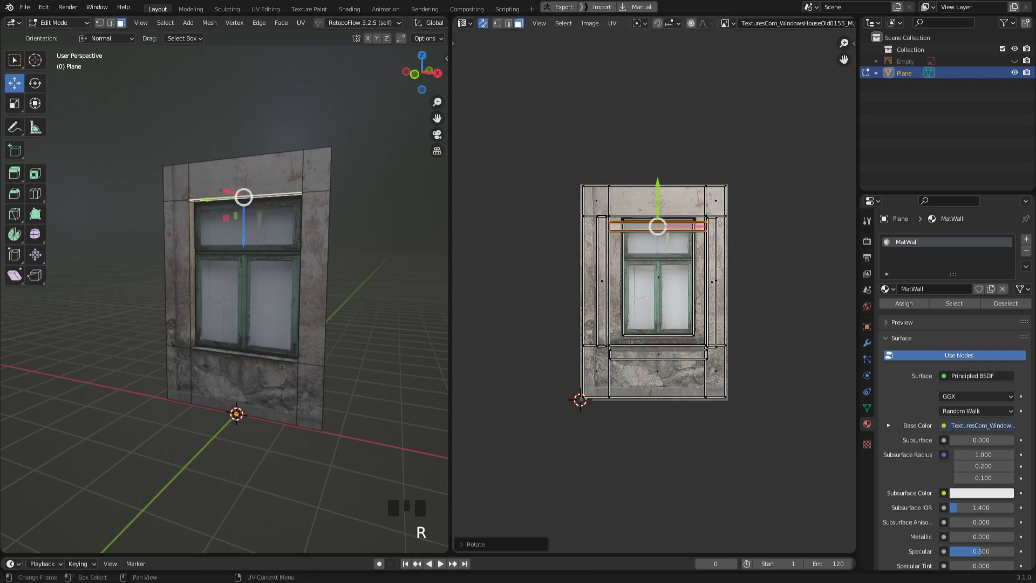
{"action": "left_click_drag", "start_coordinate": [657, 226], "coordinate": [658, 208]}
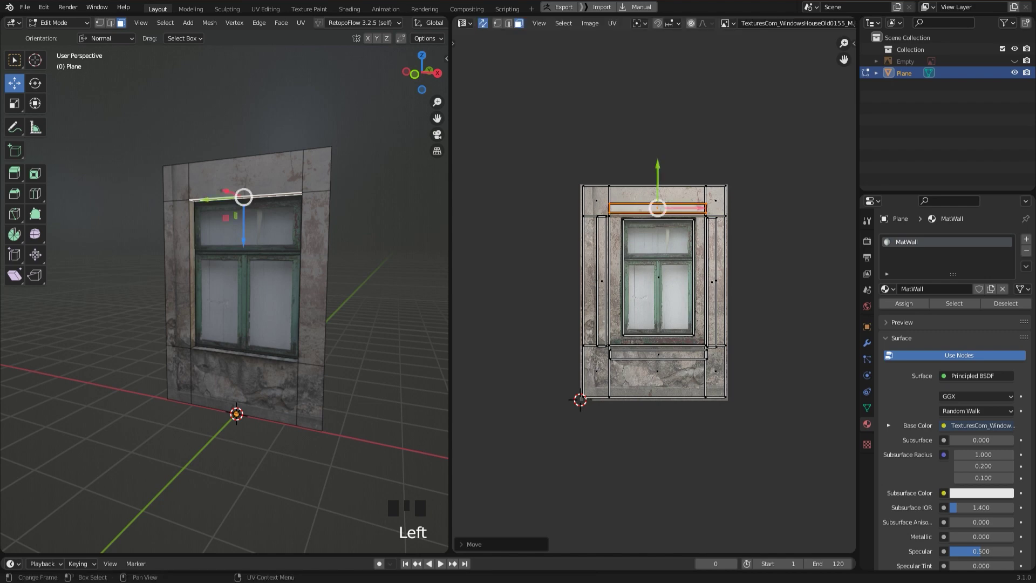
{"action": "scroll", "coordinate": [346, 259], "scroll_direction": "up", "scroll_amount": 1}
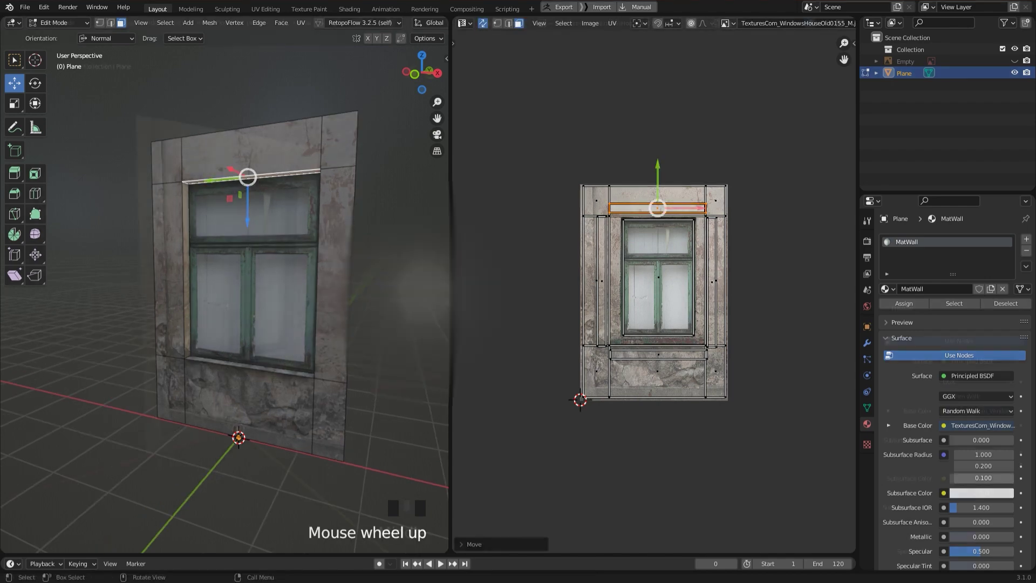
Return to Object Mode, deselect the wall and inspect its textured recess from other angles
{"action": "key", "text": "Tab"}
{"action": "left_click", "coordinate": [362, 260]}
{"action": "middle_click_drag", "start_coordinate": [345, 264], "coordinate": [399, 265]}
{"action": "middle_click_drag", "start_coordinate": [253, 264], "coordinate": [302, 264]}
Change the UV editor area to the Shader Editor, bring the MatWall nodes into view and hide the sidebar
{"action": "right_click", "coordinate": [450, 295]}
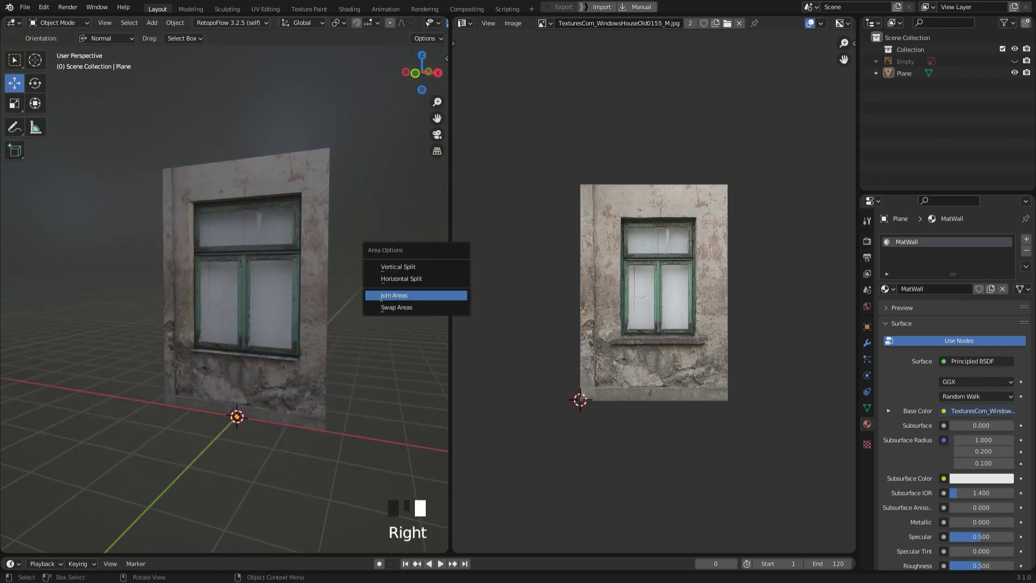
{"action": "left_click", "coordinate": [464, 22]}
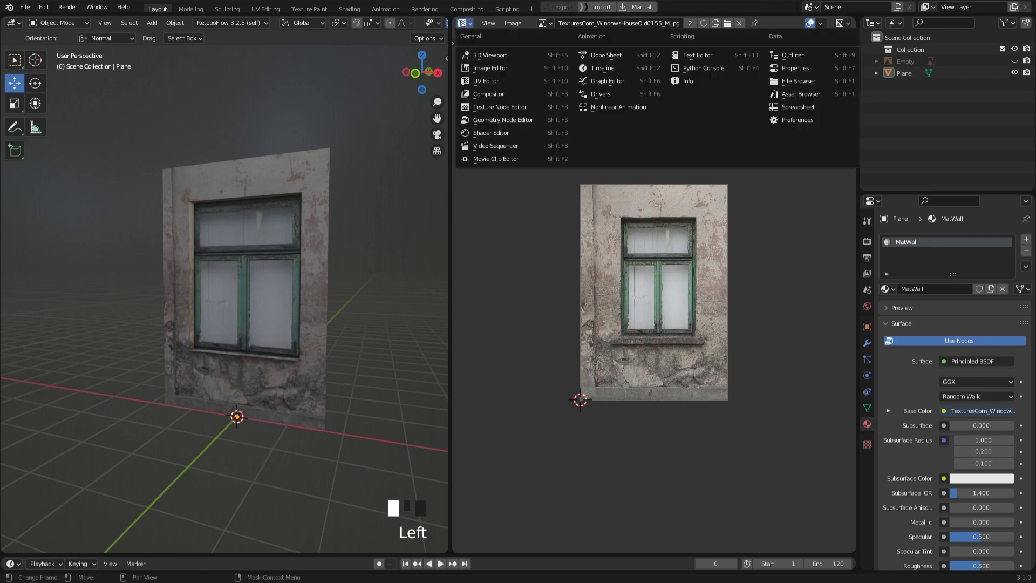
{"action": "left_click", "coordinate": [492, 132]}
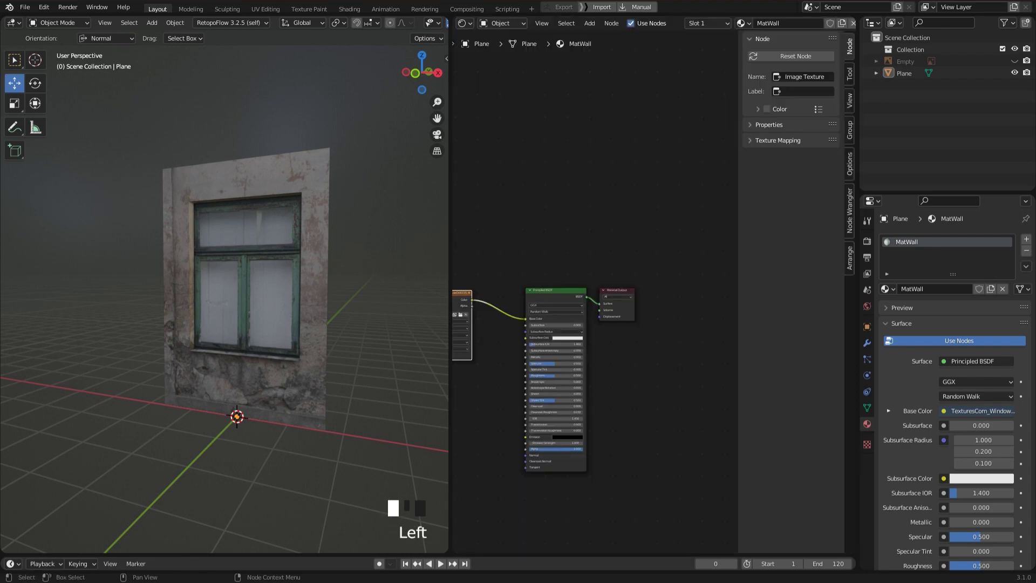
{"action": "middle_click_drag", "start_coordinate": [583, 351], "coordinate": [682, 285]}
{"action": "key", "text": "n"}
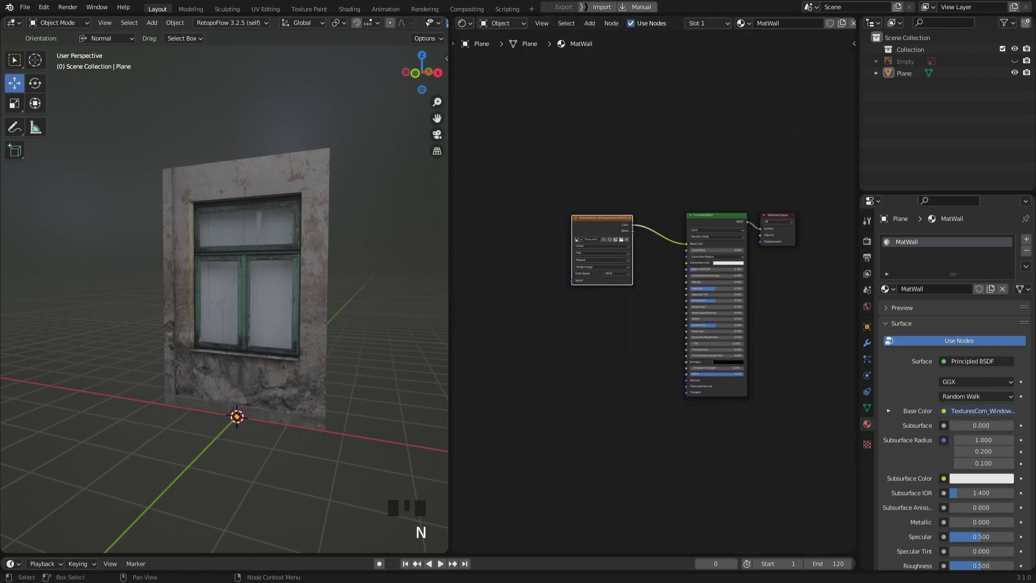
Add a Bump node below the image texture and connect its Normal output to the Principled BSDF's Normal input
{"action": "scroll", "coordinate": [513, 291], "scroll_direction": "up", "scroll_amount": 7}
{"action": "key", "text": "shift+a"}
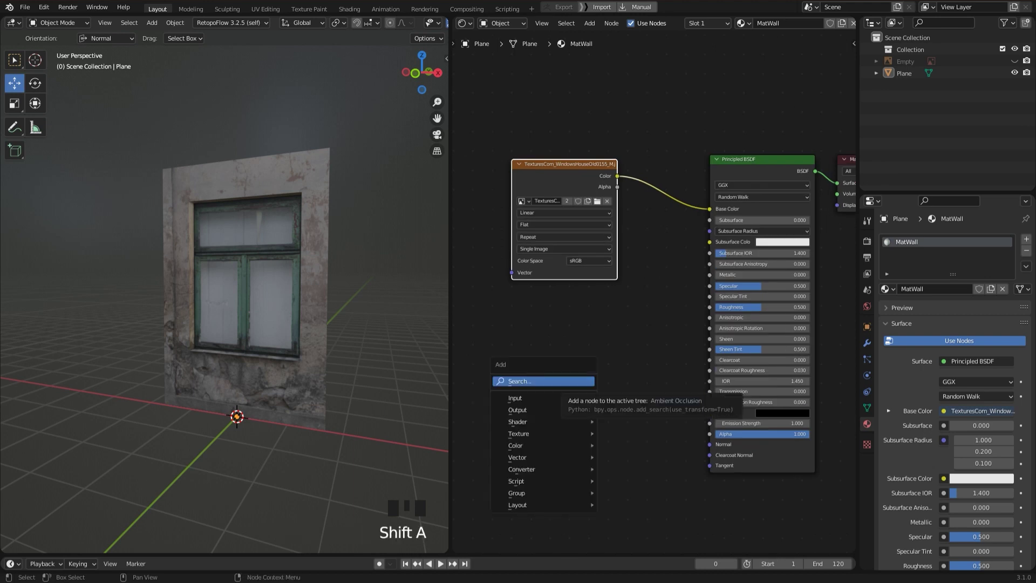
{"action": "left_click", "coordinate": [561, 381]}
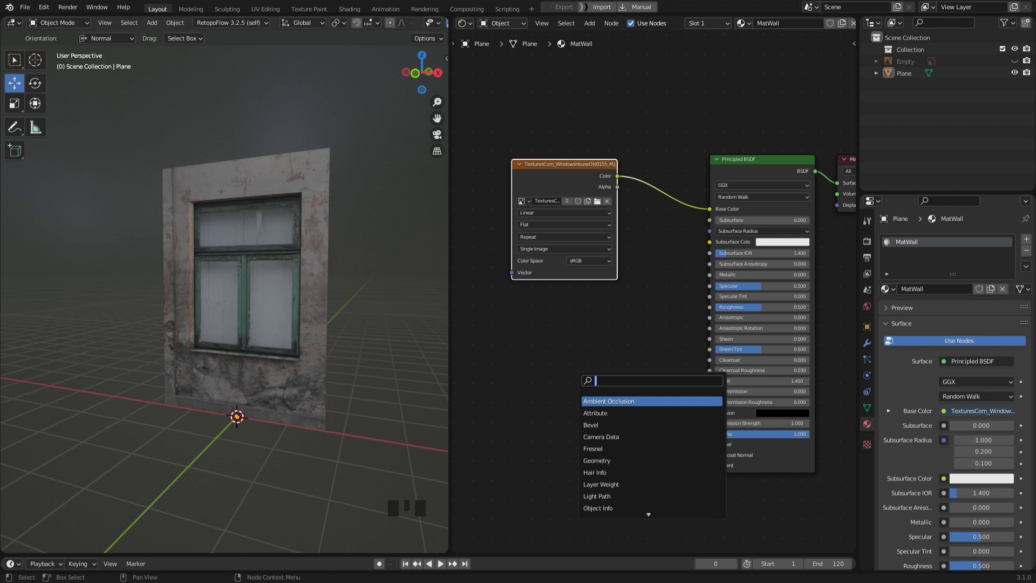
{"action": "type", "text": "bump"}
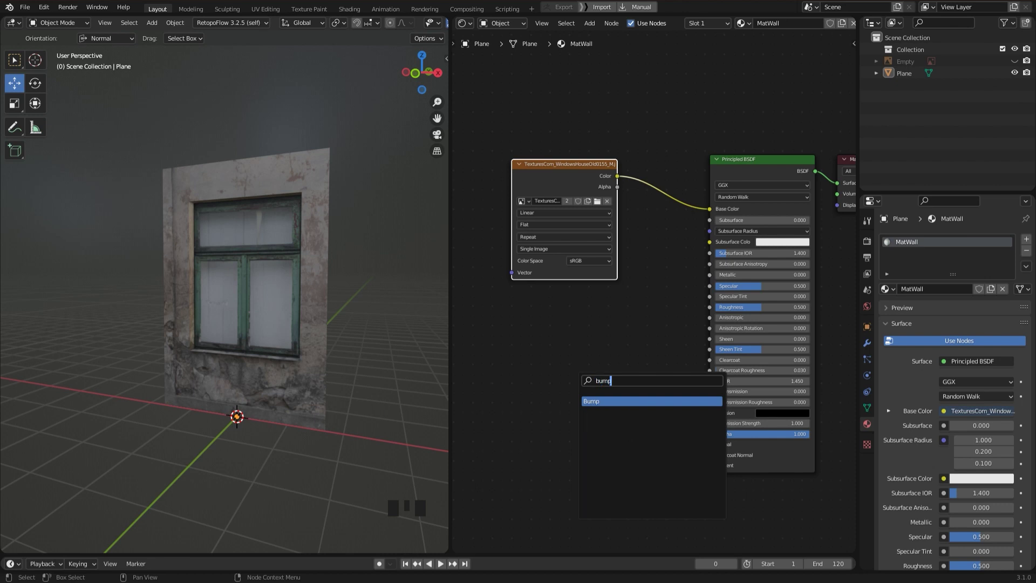
{"action": "key", "text": "Return"}
{"action": "left_click", "coordinate": [578, 383]}
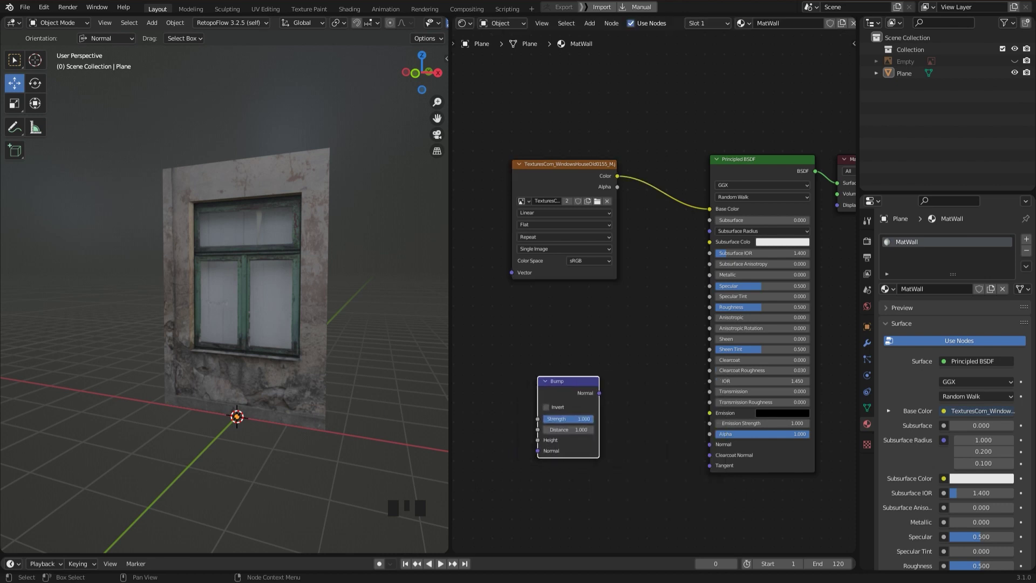
{"action": "left_click_drag", "start_coordinate": [599, 393], "coordinate": [710, 445]}
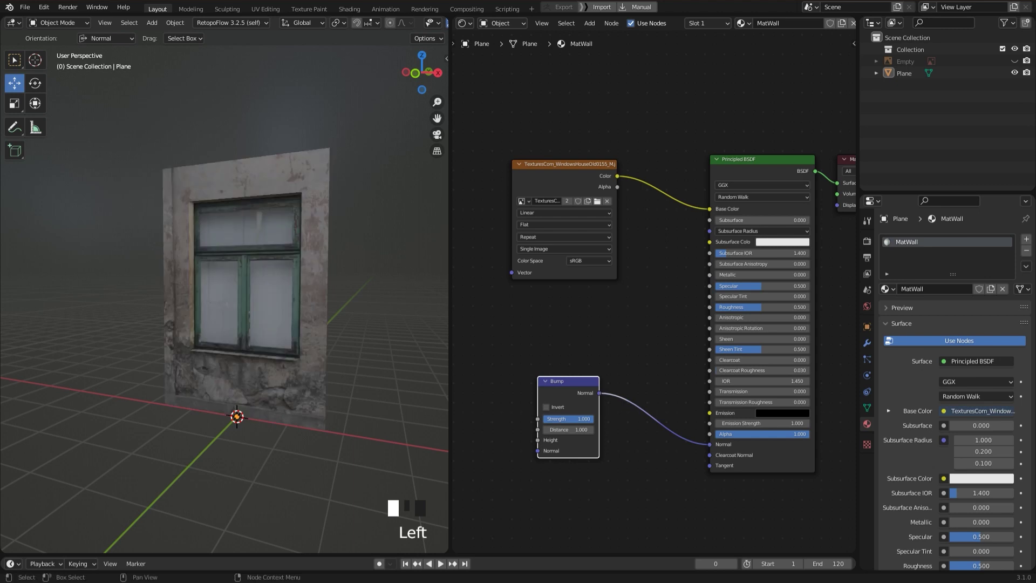
Rearrange the texture and Bump nodes, connect the image's Color to the Bump's Height and set the bump strength to about 0.229
{"action": "left_click", "coordinate": [617, 176]}
{"action": "left_click_drag", "start_coordinate": [567, 164], "coordinate": [499, 150]}
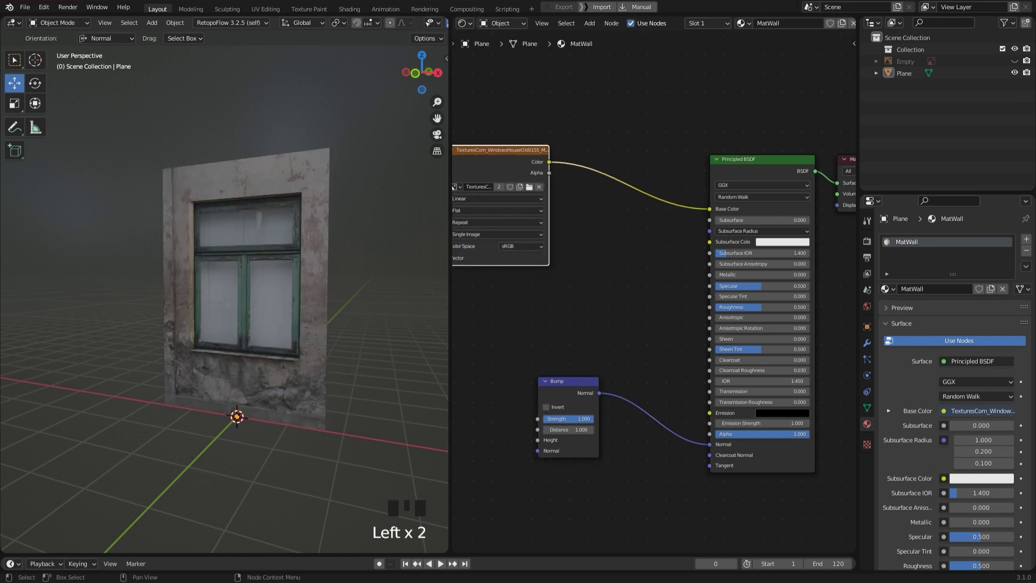
{"action": "left_click_drag", "start_coordinate": [567, 407], "coordinate": [636, 355]}
{"action": "mouse_move", "coordinate": [549, 162]}
{"action": "left_mouse_down"}
{"action": "mouse_move", "coordinate": [605, 387]}
{"action": "mouse_move", "coordinate": [637, 366]}
{"action": "mouse_move", "coordinate": [601, 367]}
{"action": "left_mouse_up"}
{"action": "scroll", "coordinate": [224, 296], "scroll_direction": "up", "scroll_amount": 3}
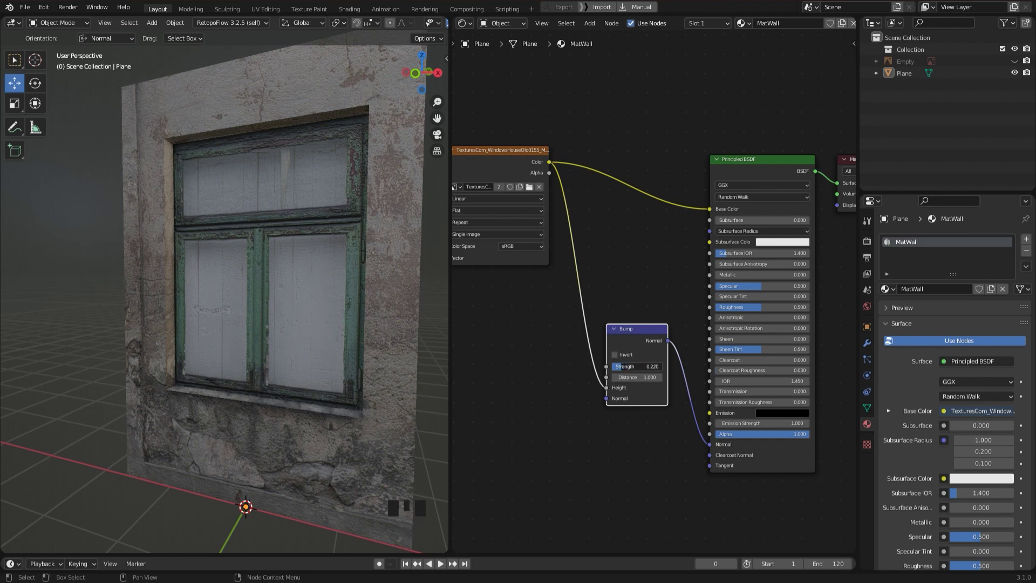
{"action": "scroll", "coordinate": [224, 292], "scroll_direction": "down", "scroll_amount": 2}
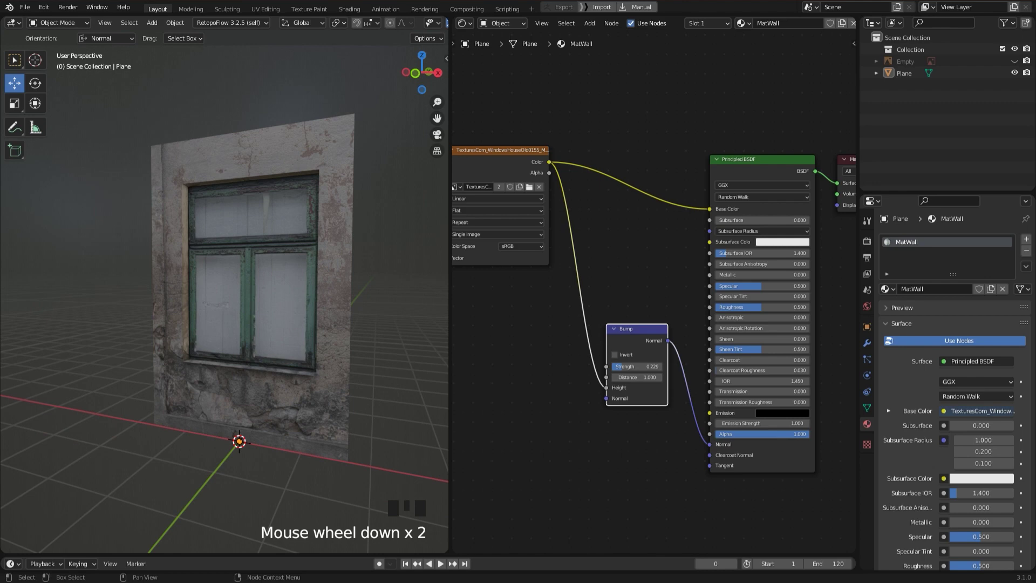
Join the Shader Editor area into the 3D viewport and view the finished wall at full width
{"action": "right_click", "coordinate": [449, 335]}
{"action": "left_click", "coordinate": [399, 335]}
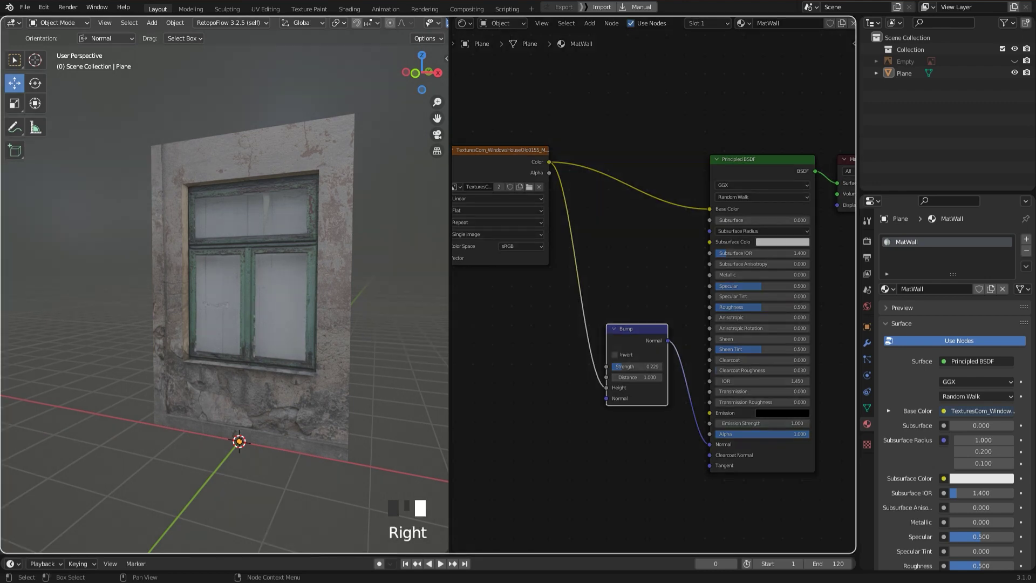
{"action": "left_click", "coordinate": [583, 335]}
{"action": "scroll", "coordinate": [540, 334], "scroll_direction": "down", "scroll_amount": 3}
{"action": "mouse_move", "coordinate": [518, 334]}
{"action": "middle_mouse_down"}
{"action": "mouse_move", "coordinate": [597, 336]}
{"action": "mouse_move", "coordinate": [510, 335]}
{"action": "middle_mouse_up"}
{"action": "left_click", "coordinate": [510, 335]}
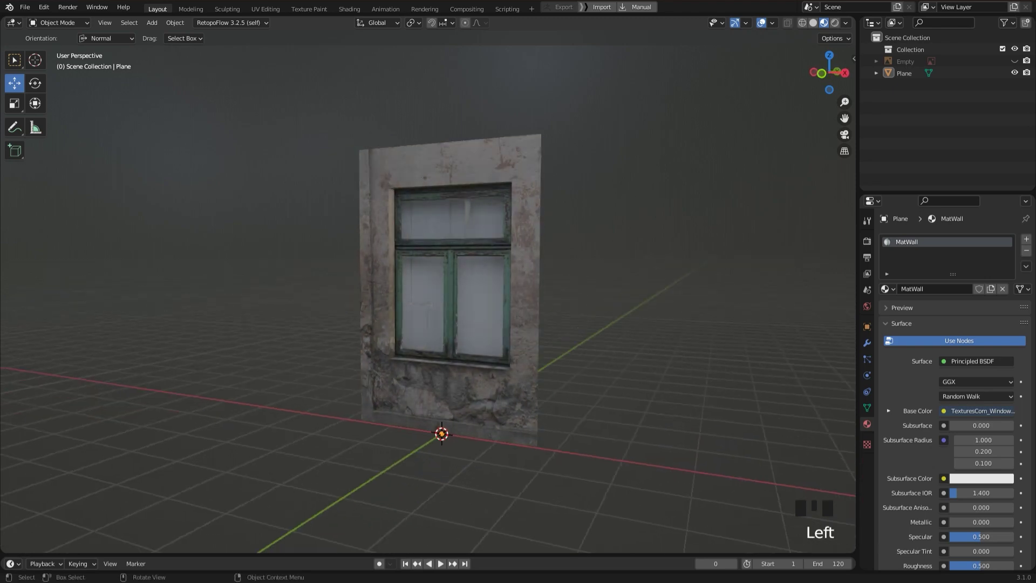
{"action": "scroll", "coordinate": [426, 292], "scroll_direction": "up", "scroll_amount": 1}
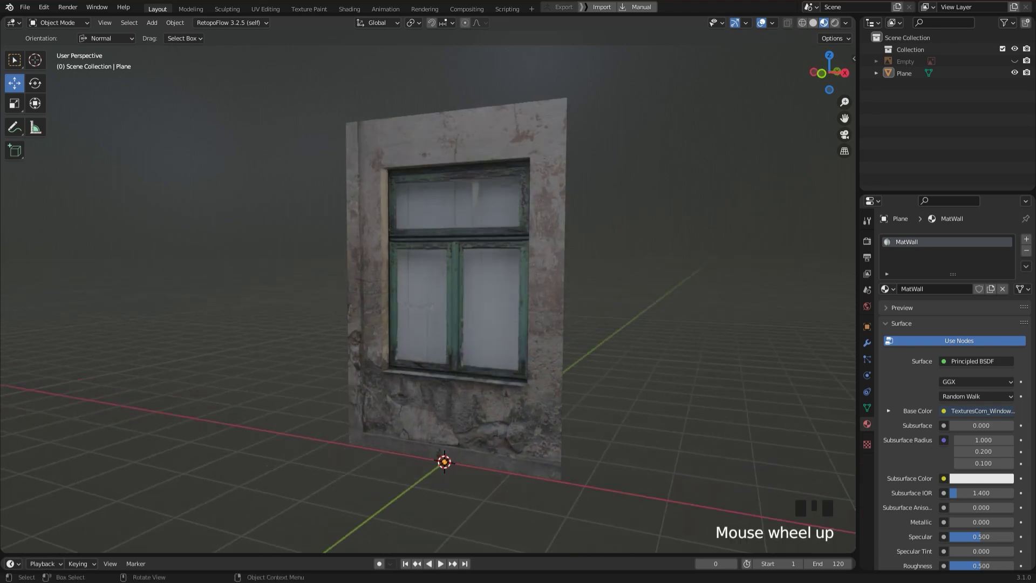